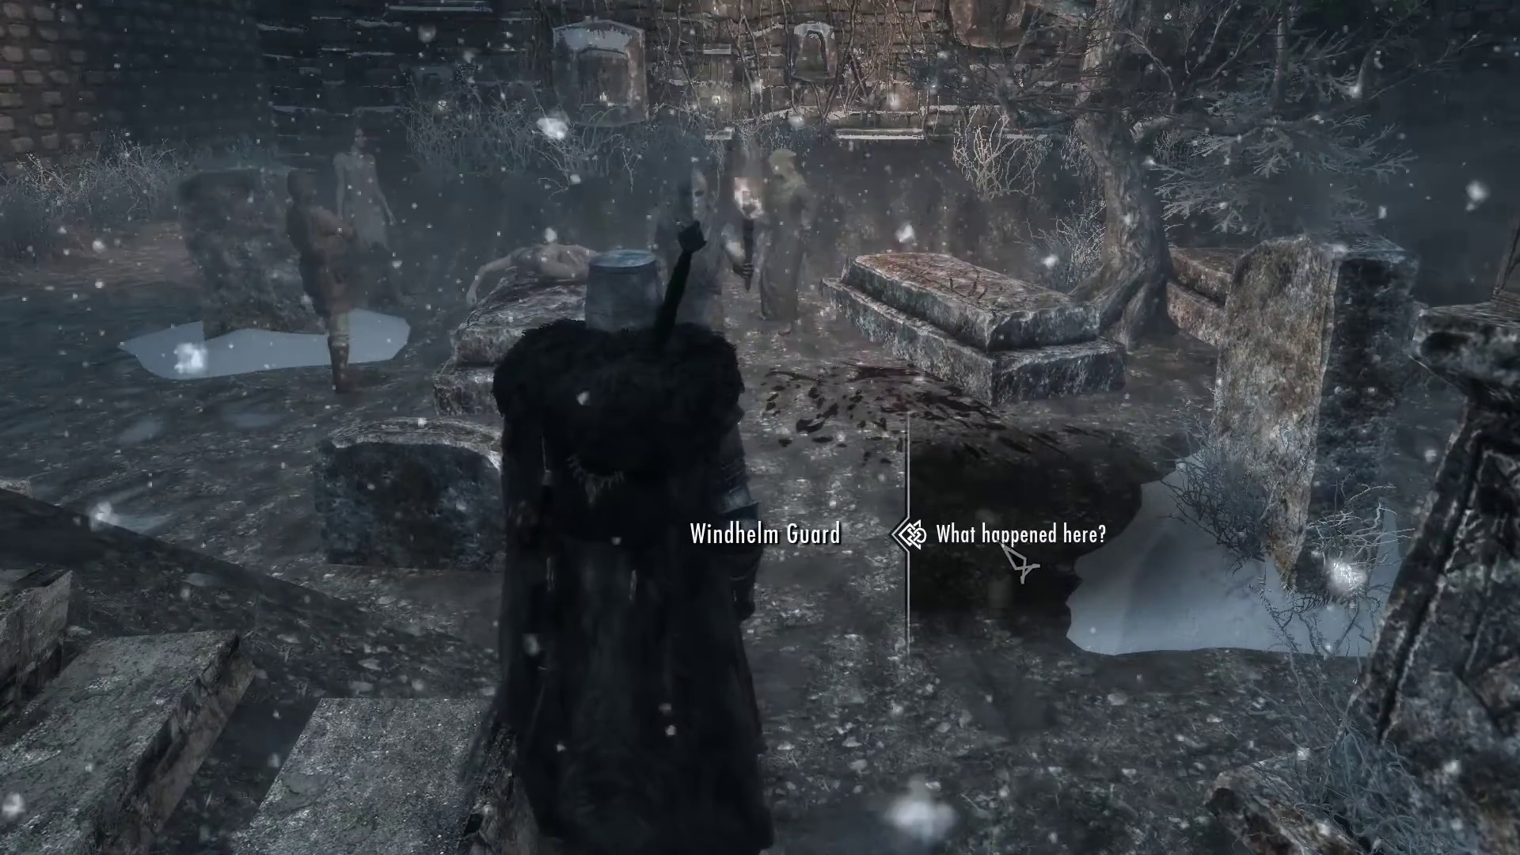
Step: Ask the Windhelm Guard what happened, how she was killed, and about the investigation, then offer help
click(1017, 546)
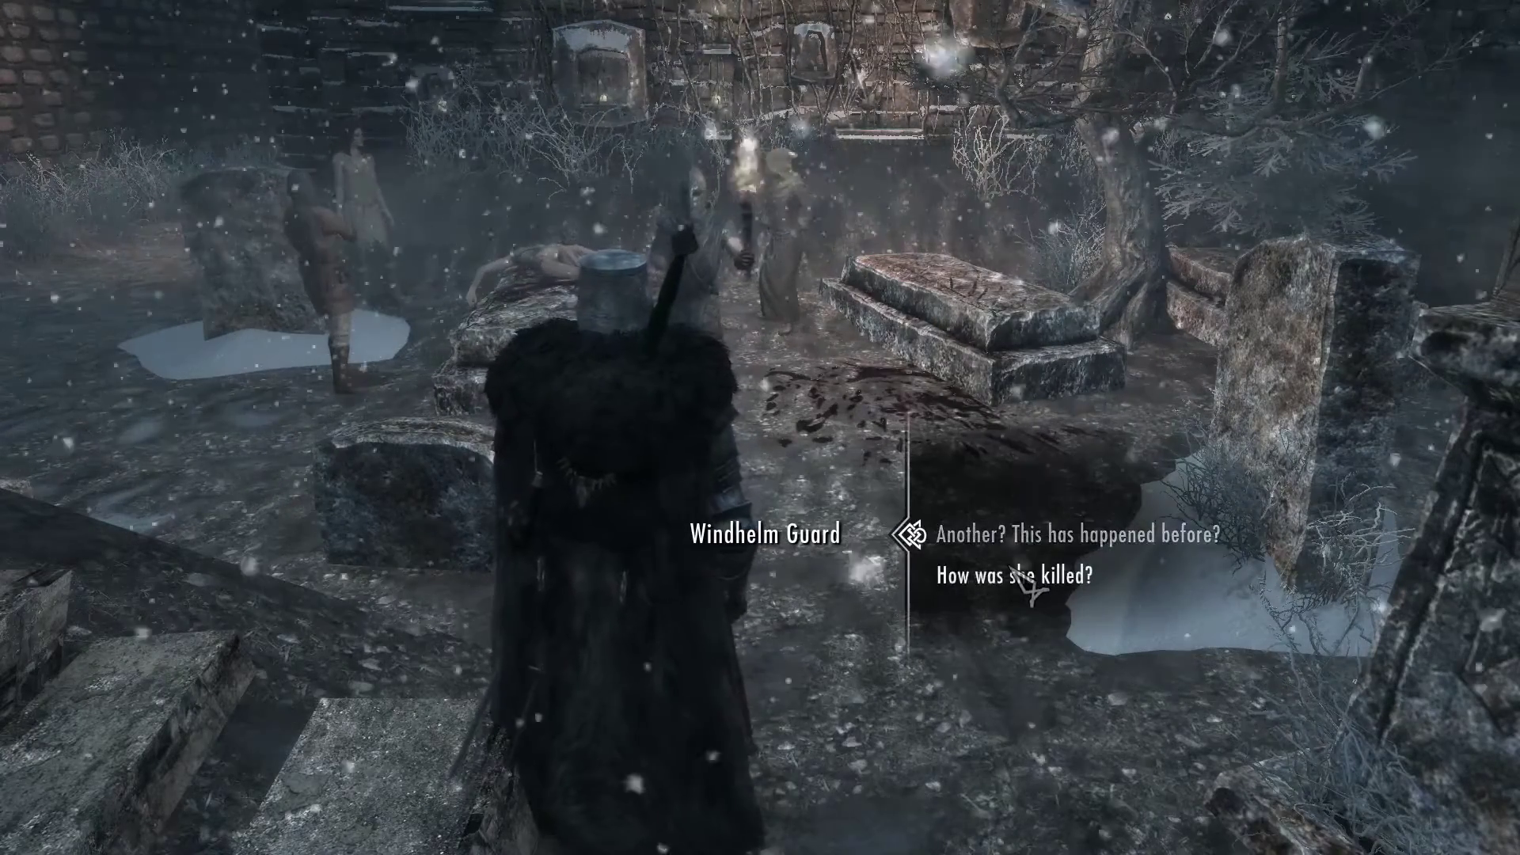
click(1020, 578)
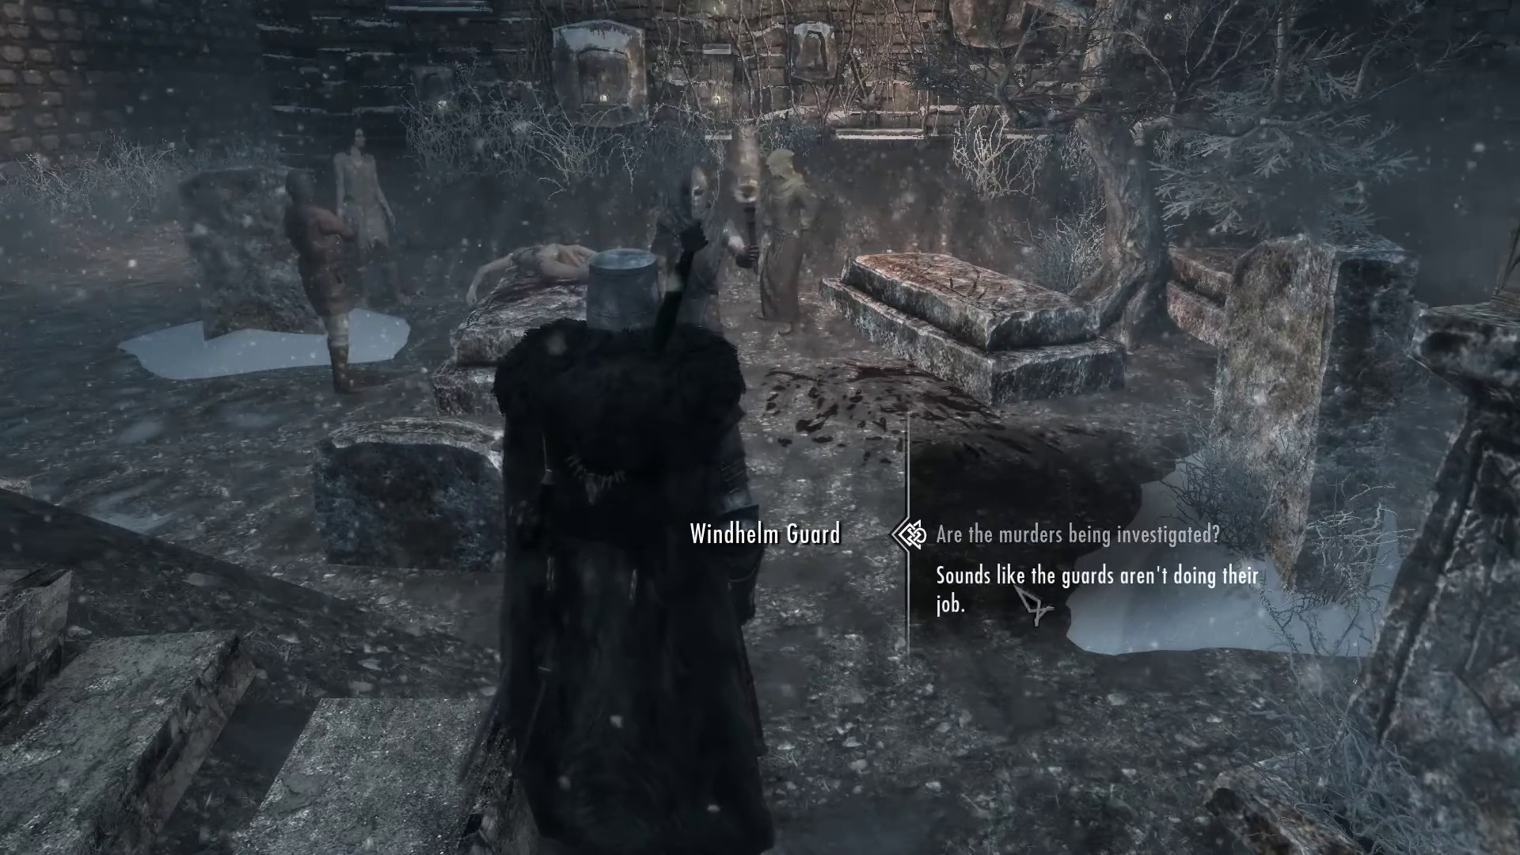
click(1014, 539)
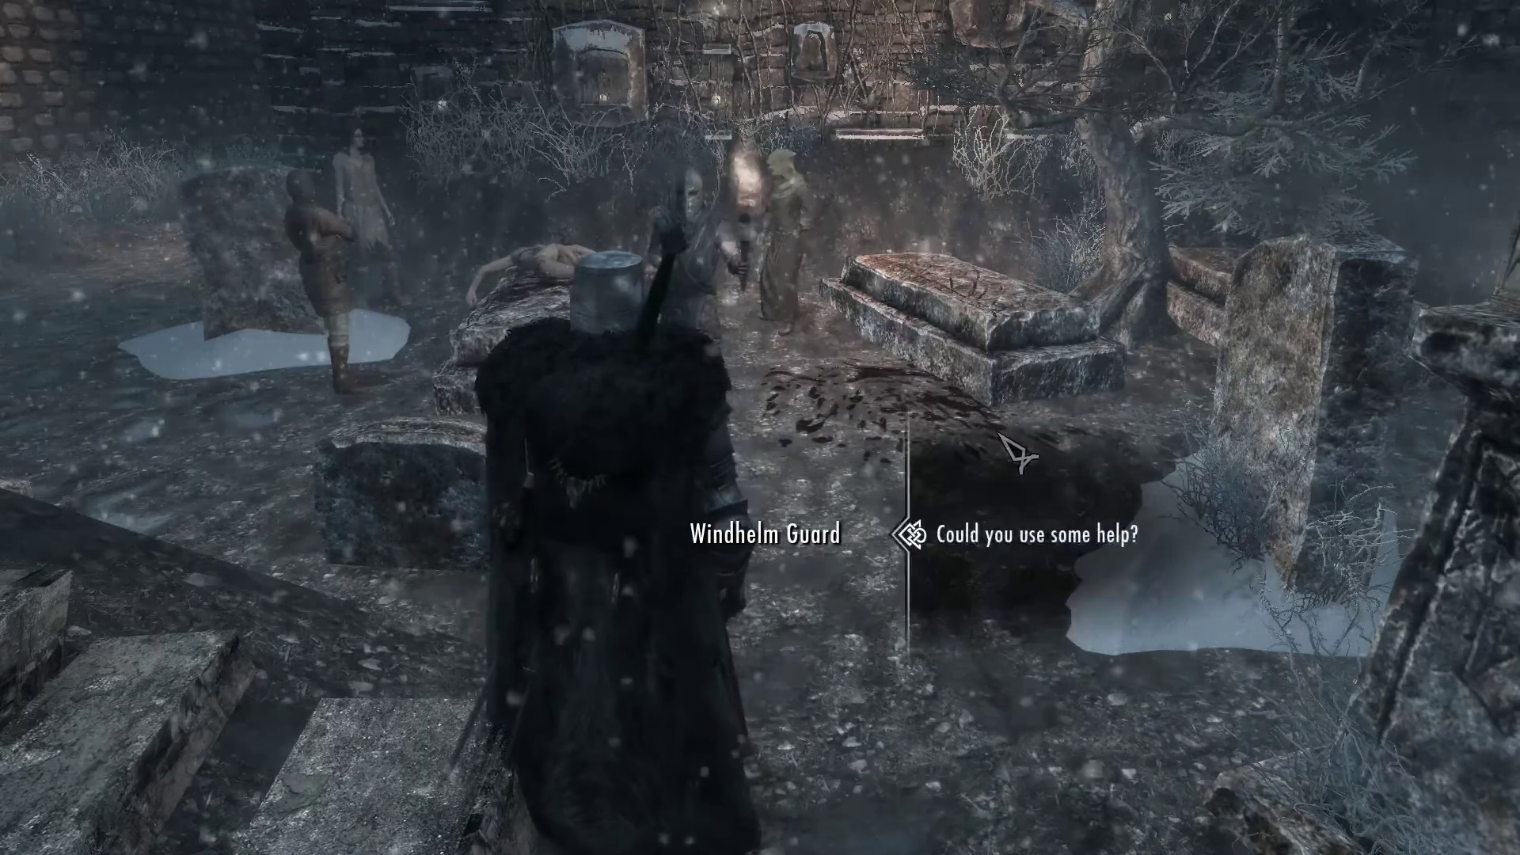
key(e)
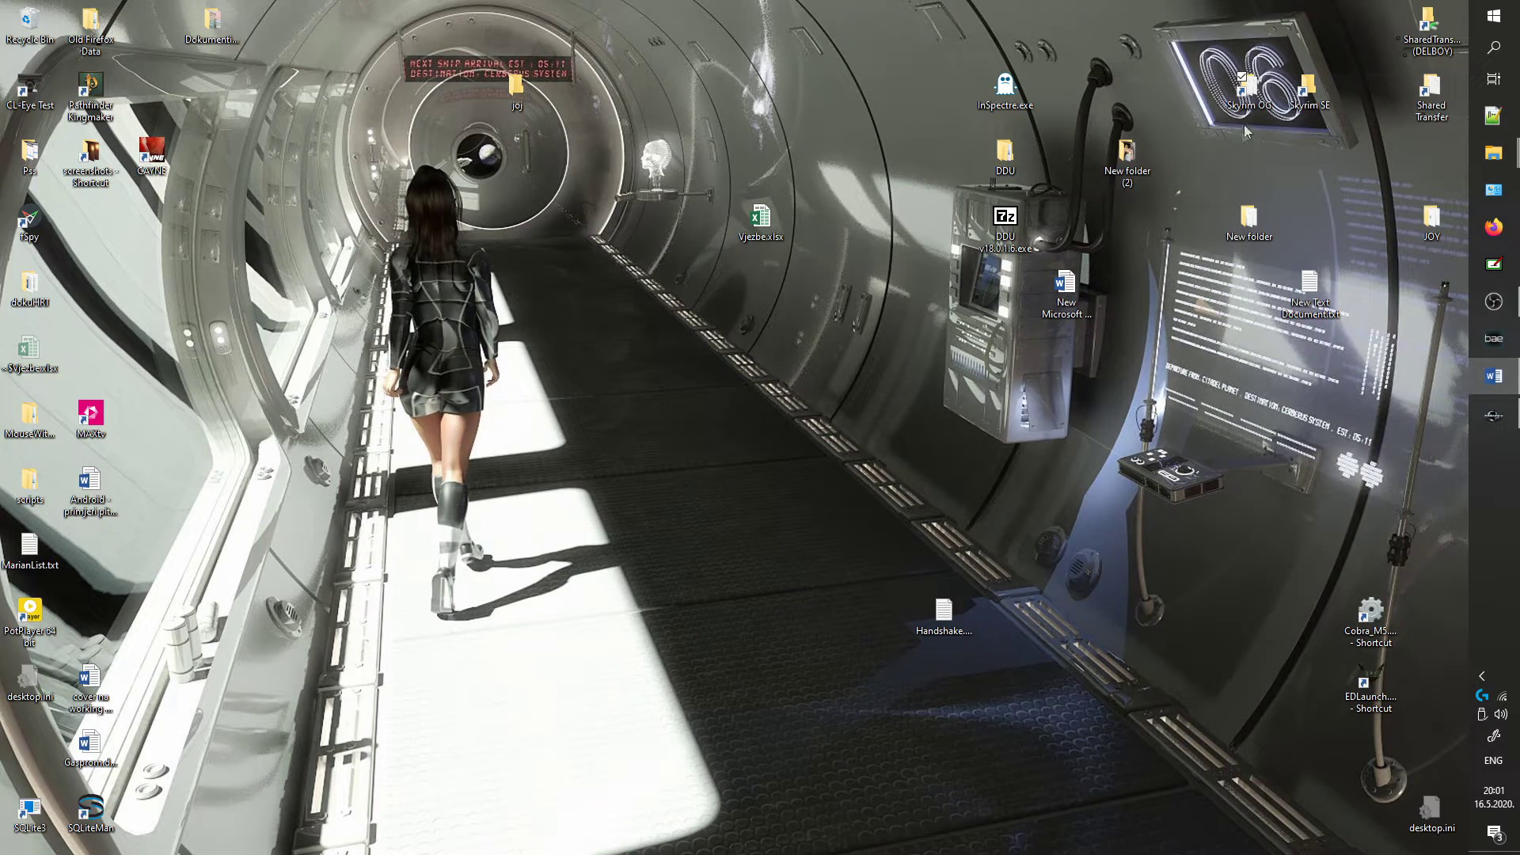
double_click(1253, 87)
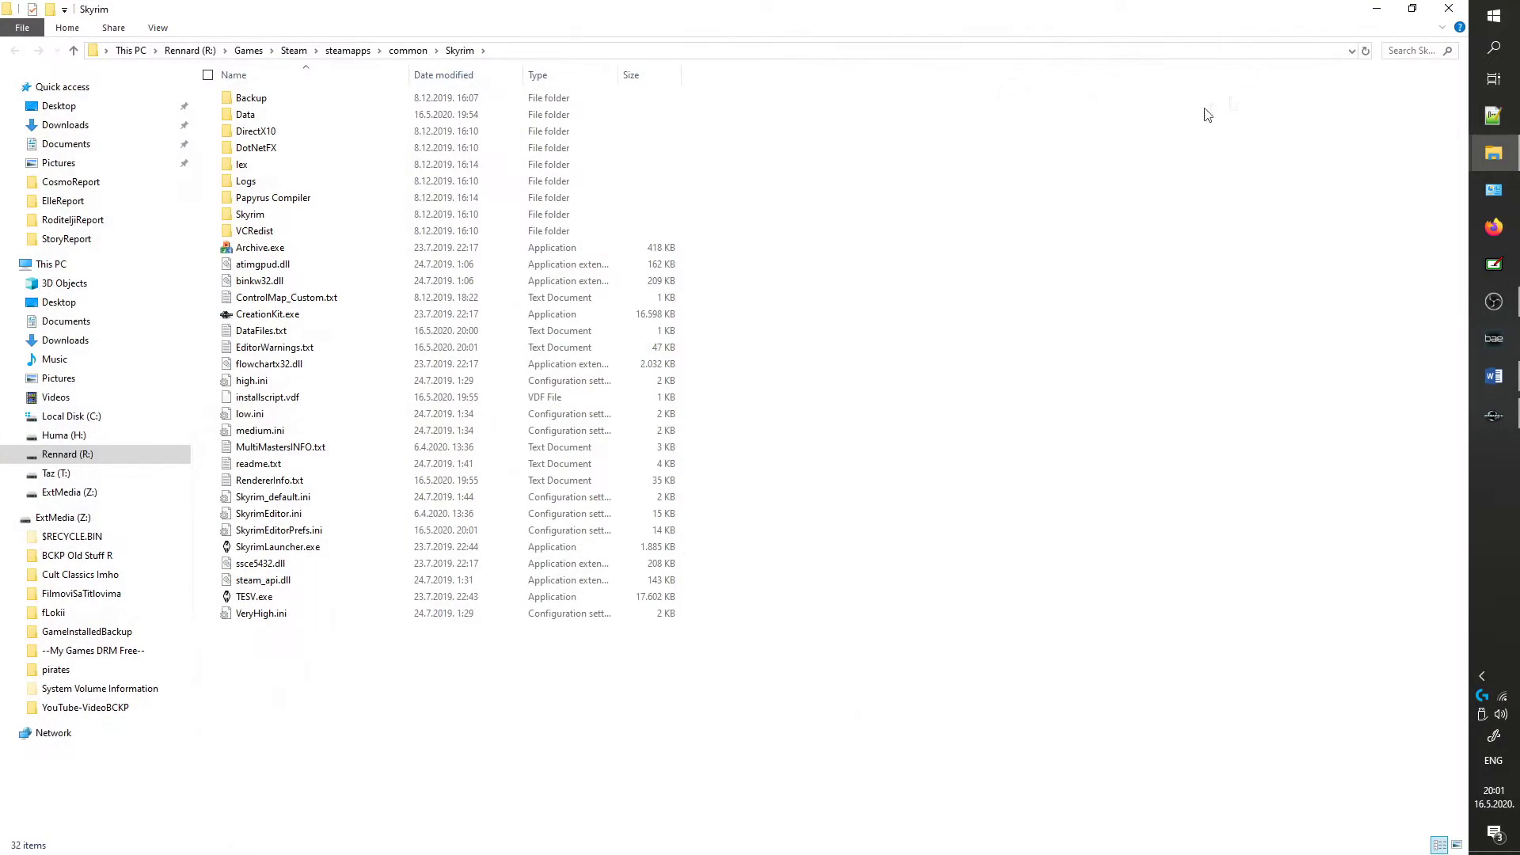
double_click(253, 115)
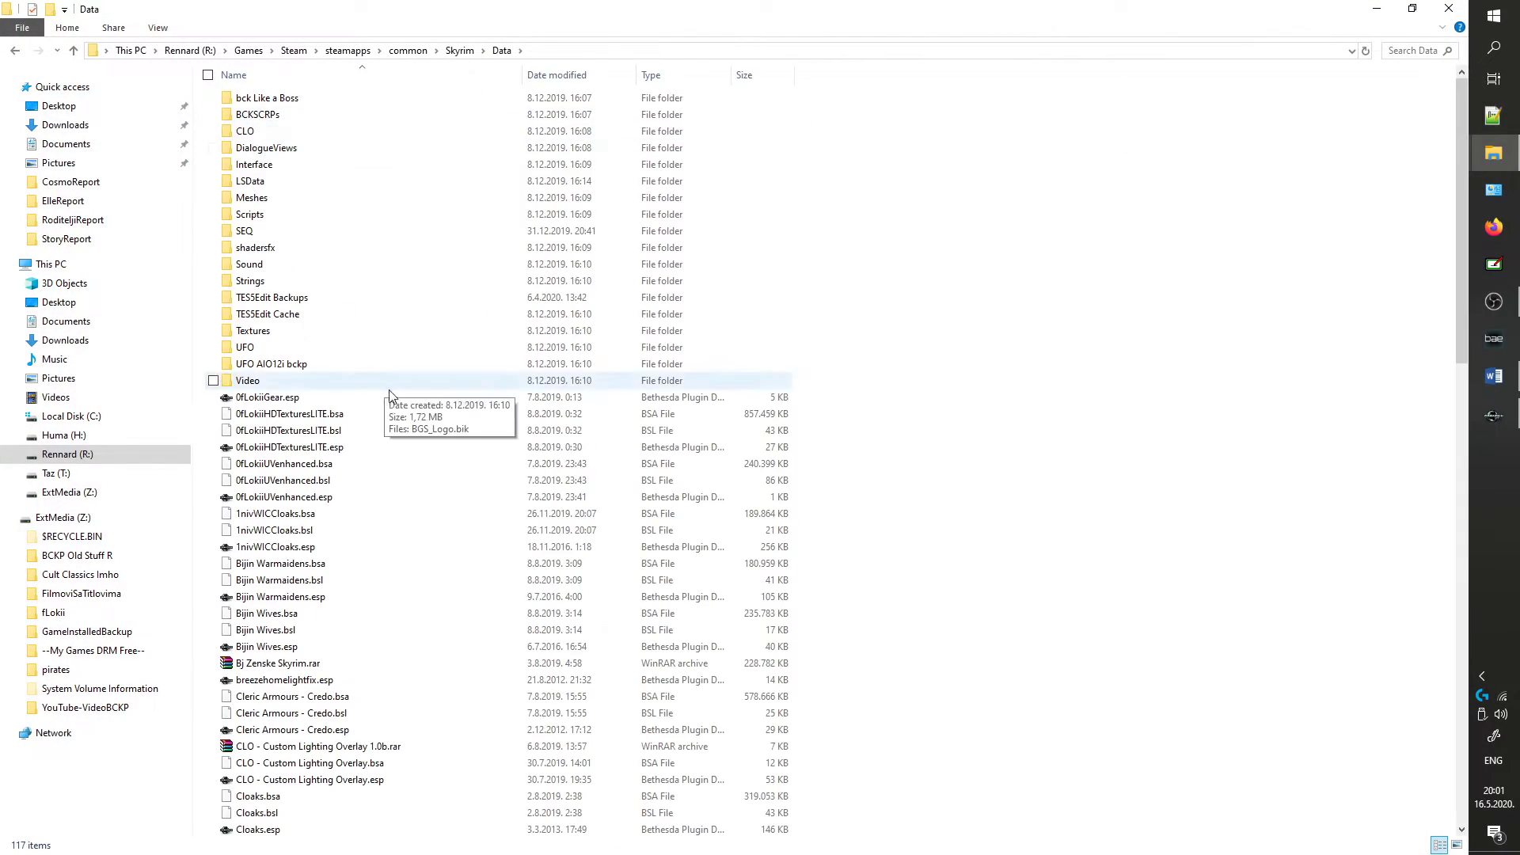
scroll(389, 394, down, 20)
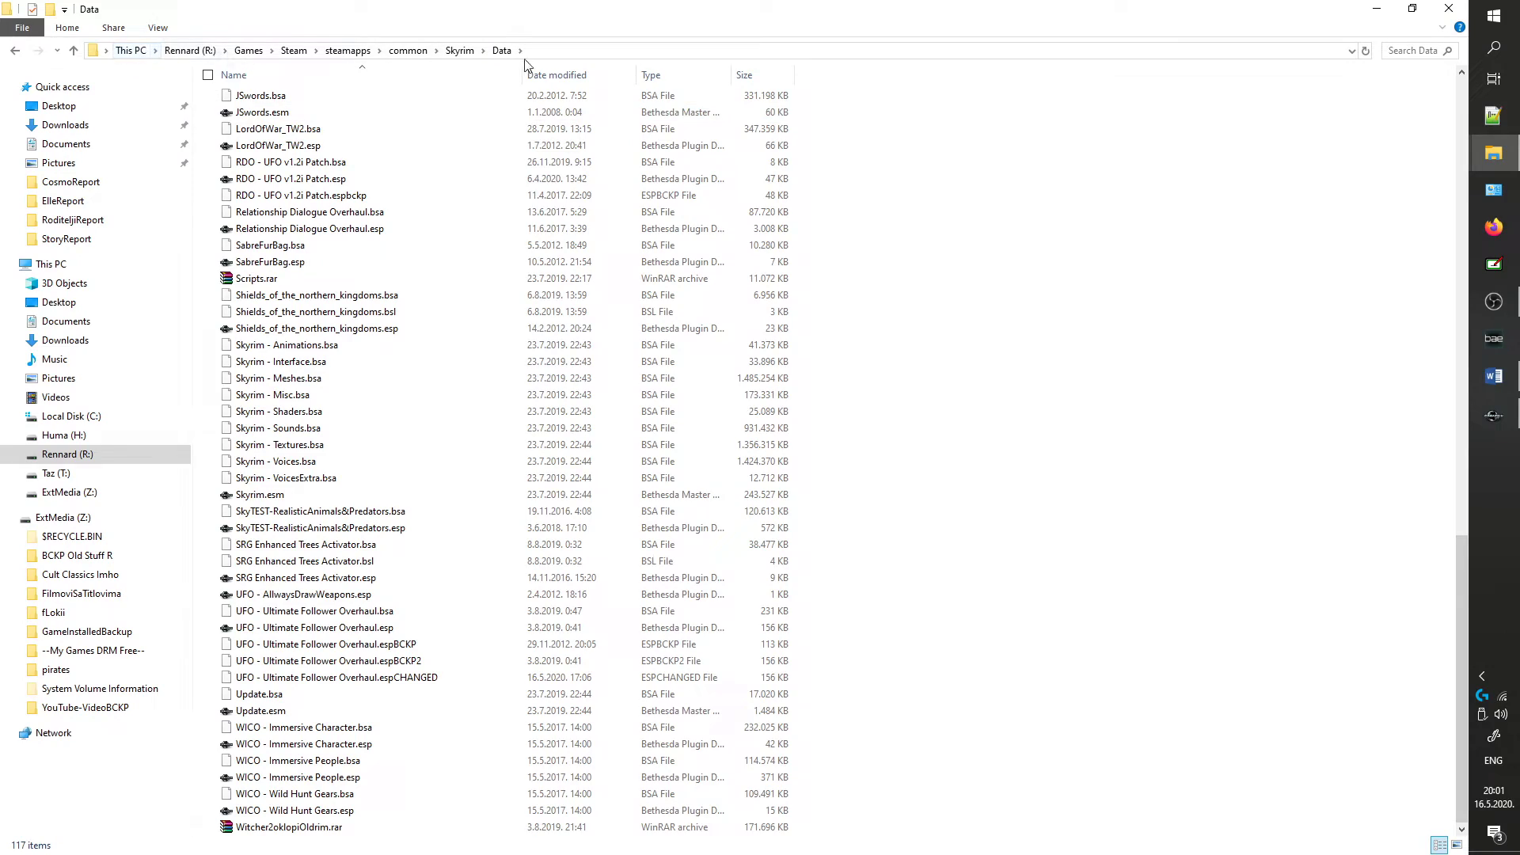
click(1376, 8)
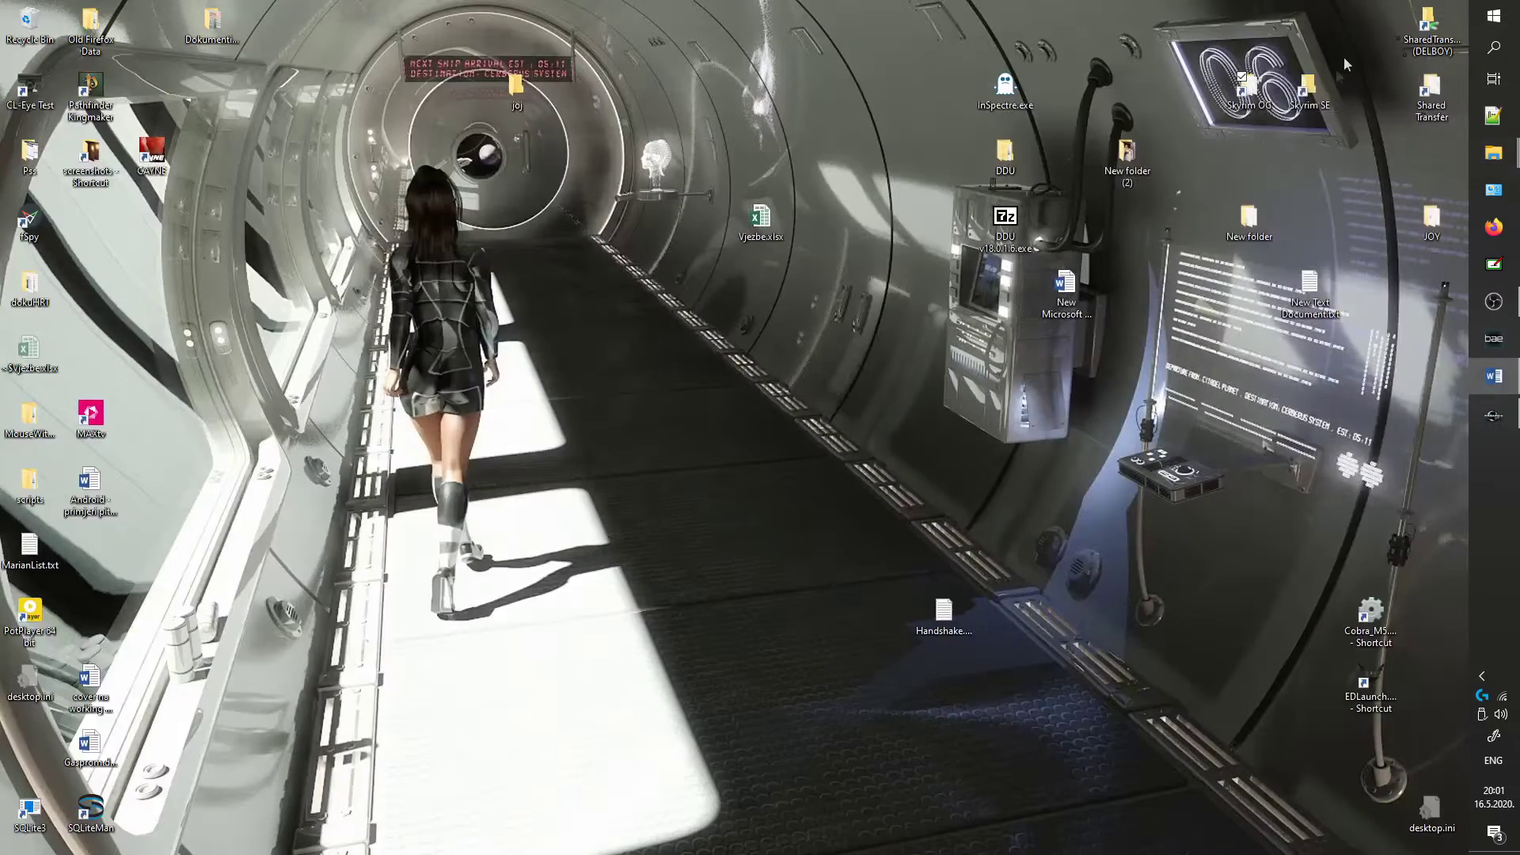
Step: Restore Creation Kit, check the UFO - Ultimate Follower Overhaul plugin in Data, and list quest records
click(1495, 418)
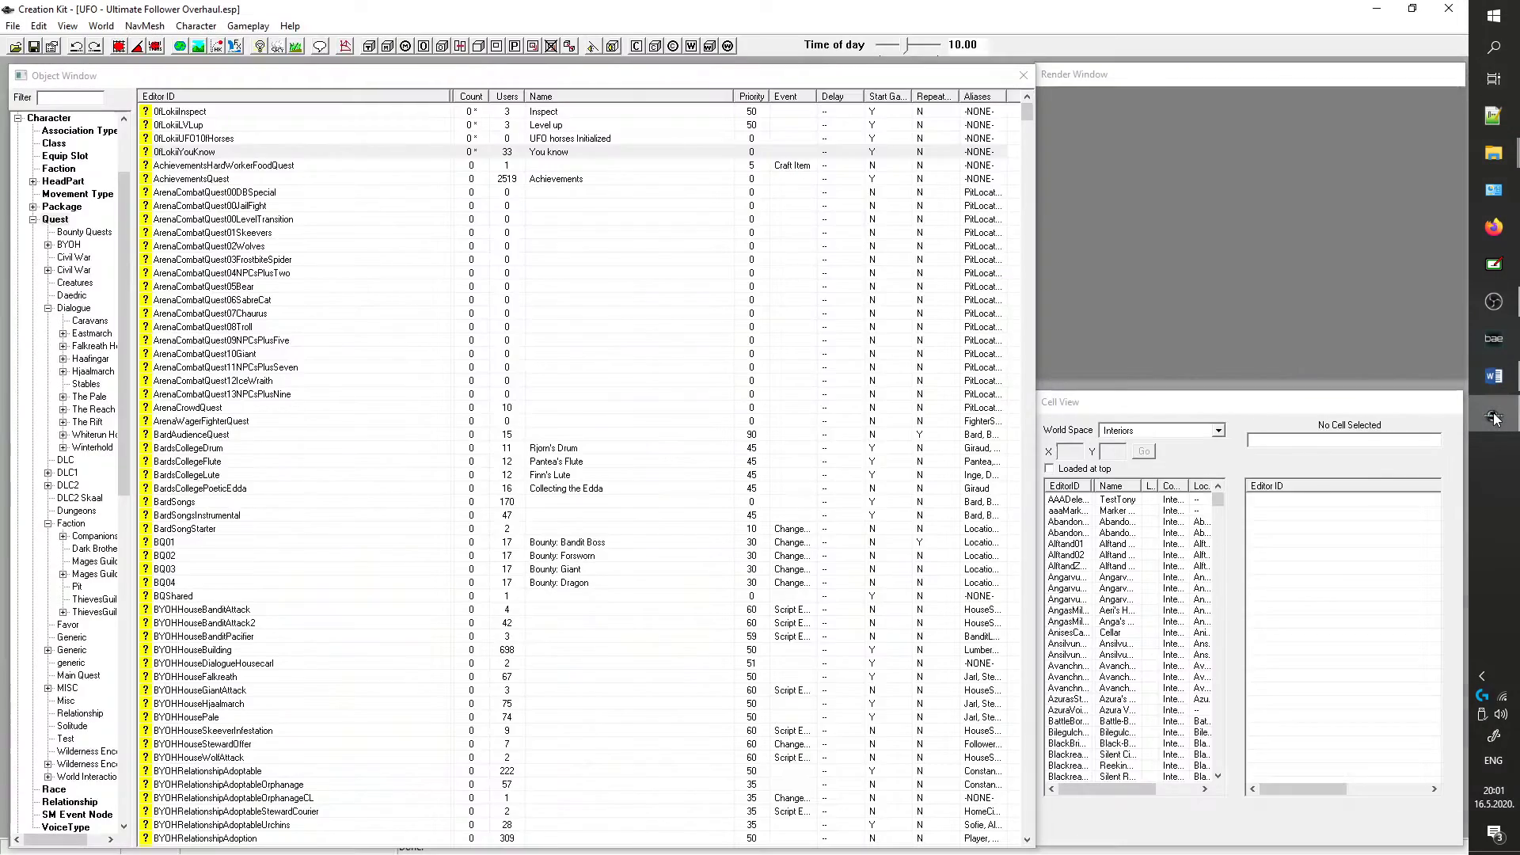
click(34, 46)
drag(693, 380, 695, 487)
click(582, 440)
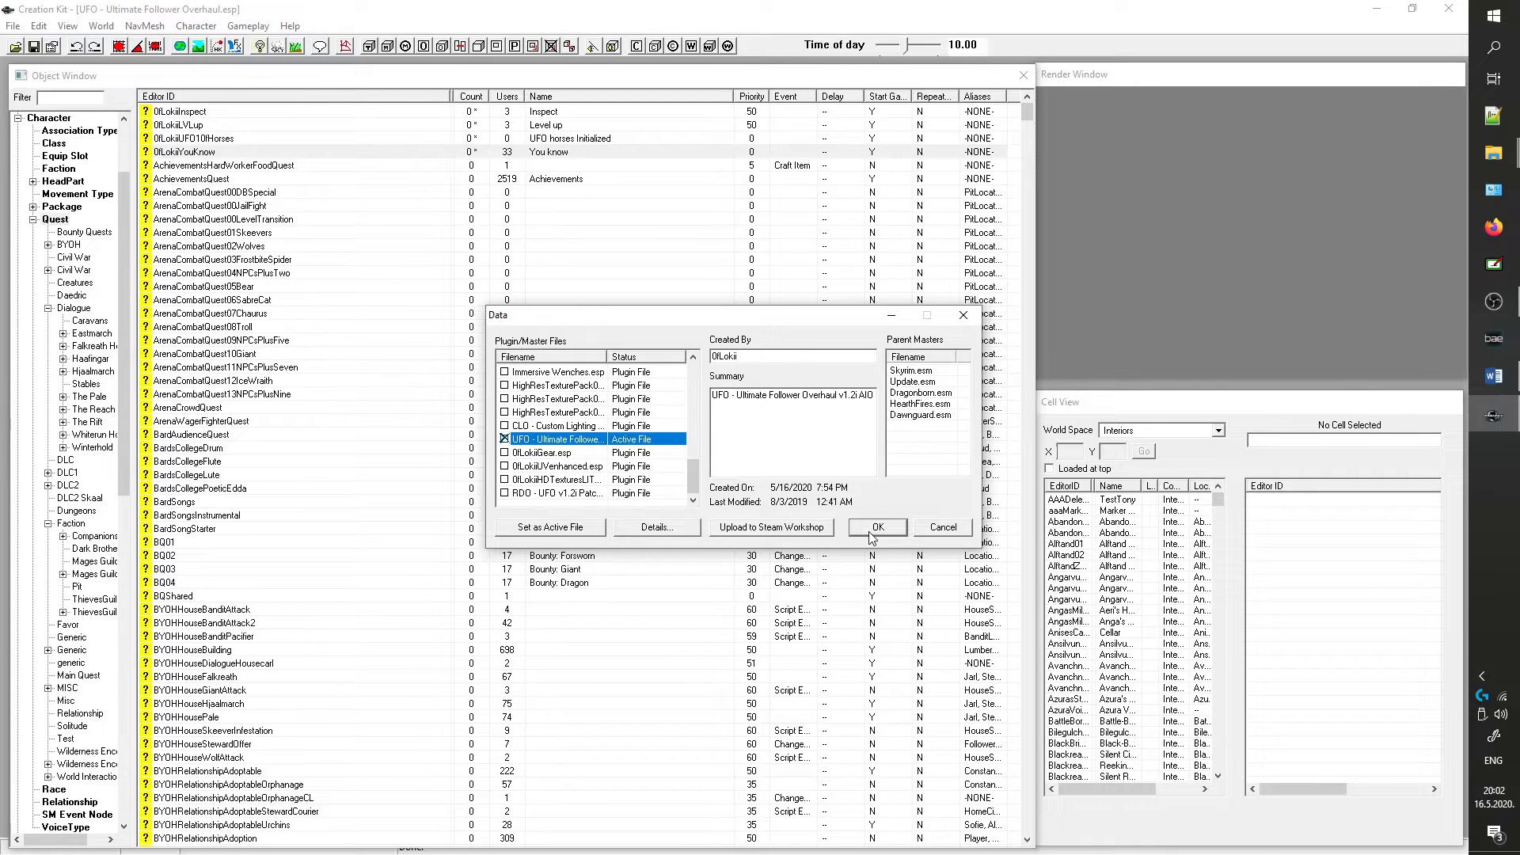
click(946, 527)
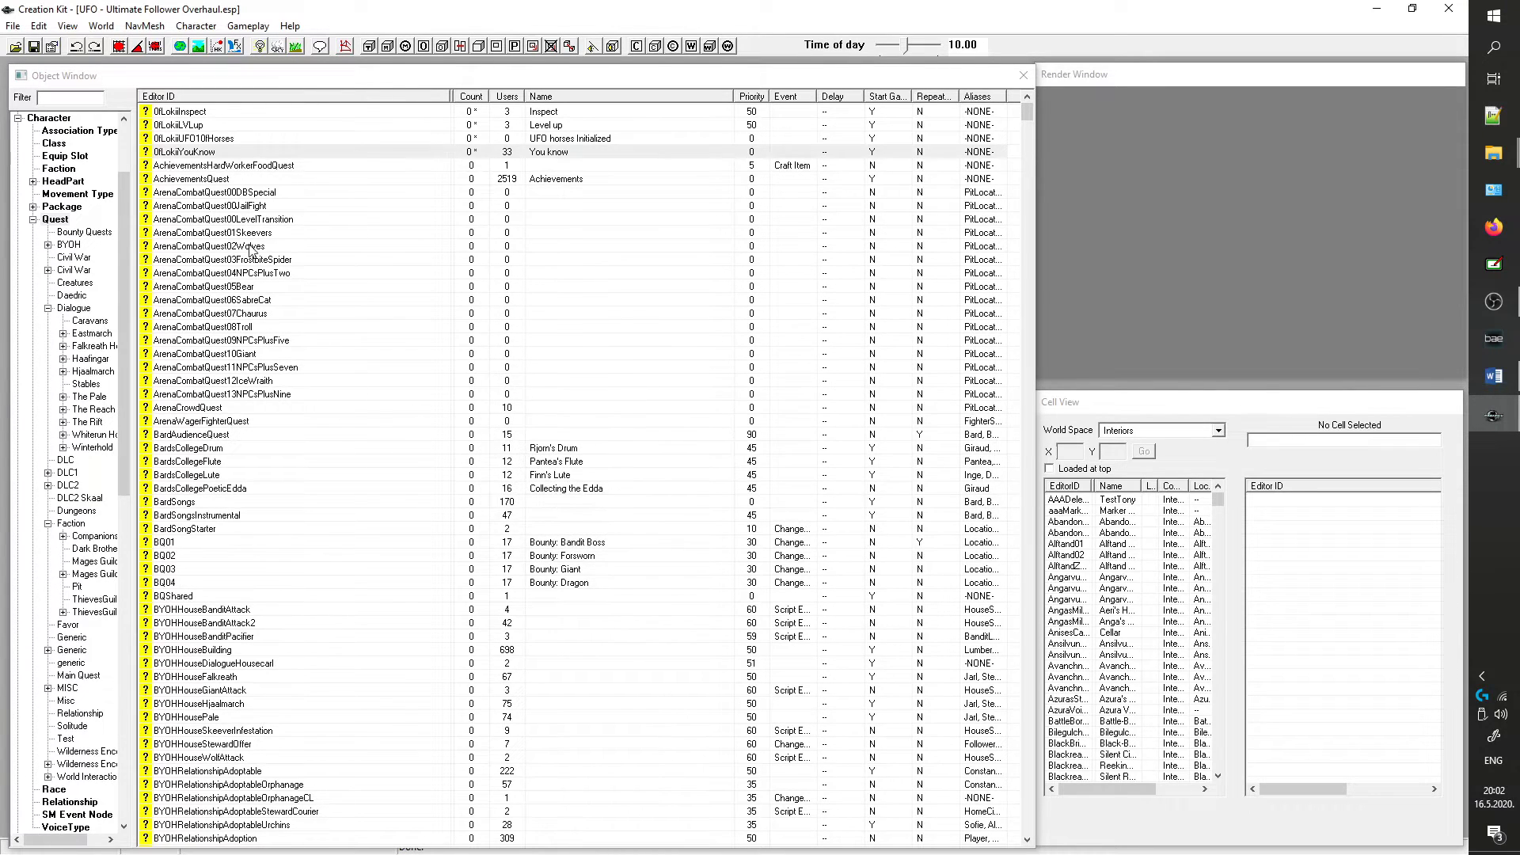
click(55, 222)
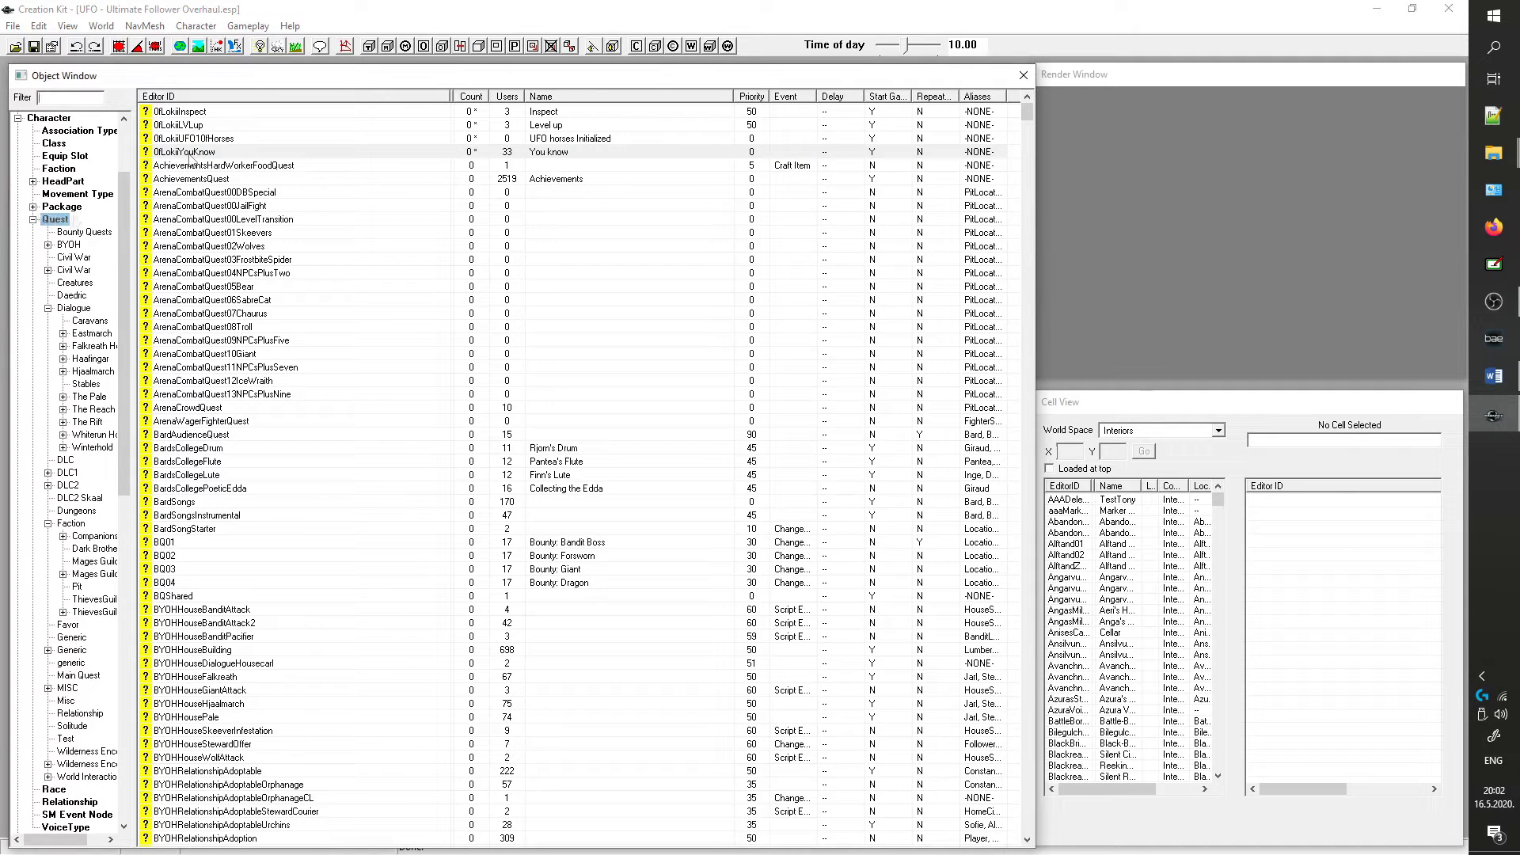
Step: Open quest 0fLokiiYouKnow's Windhelm topic and its 'I need your help.' response for editing
double_click(189, 153)
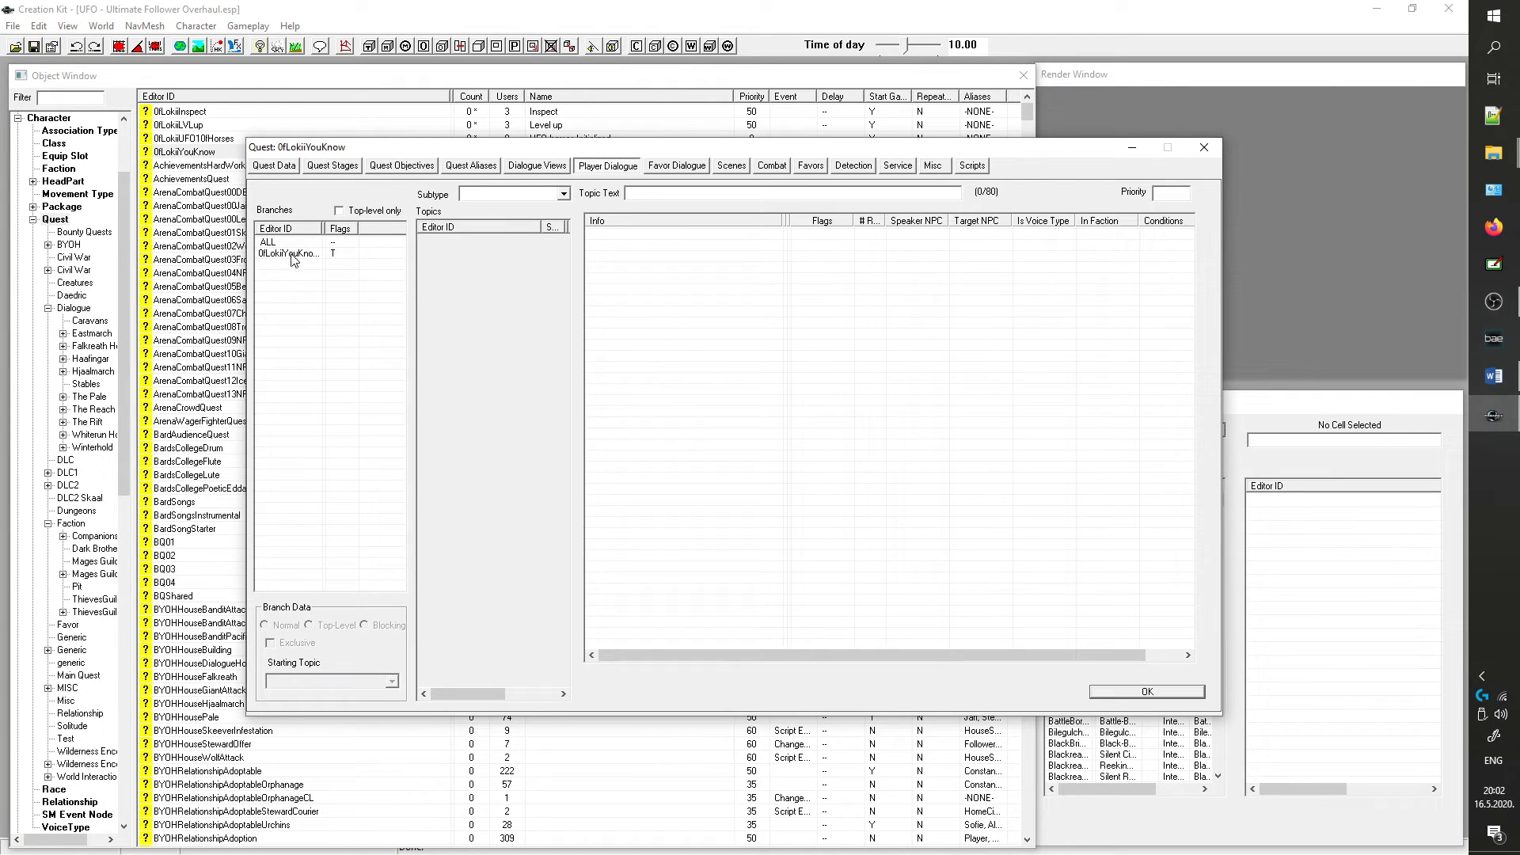
click(289, 253)
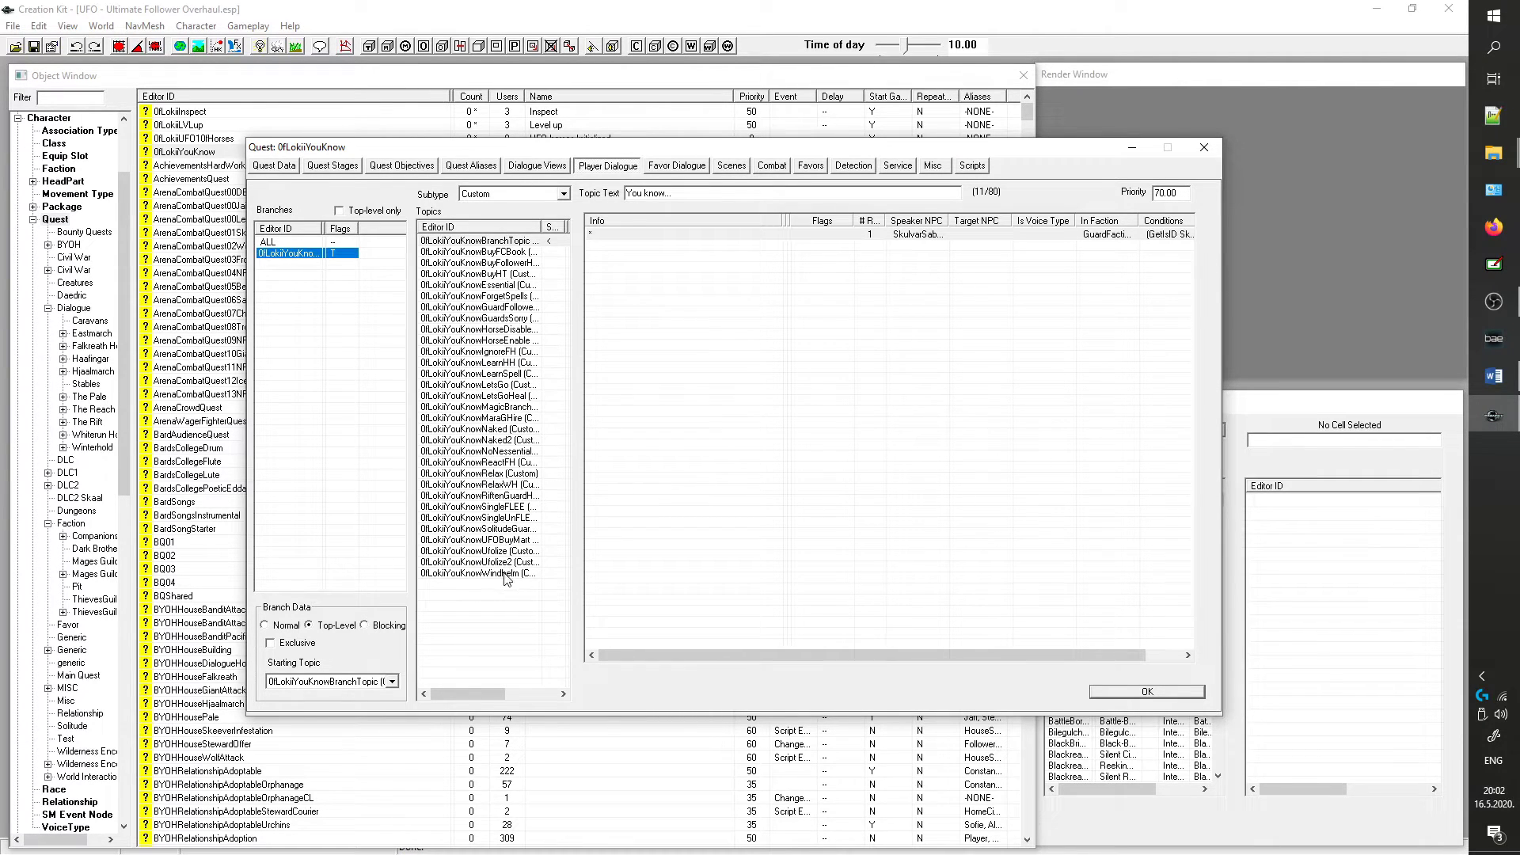
click(478, 574)
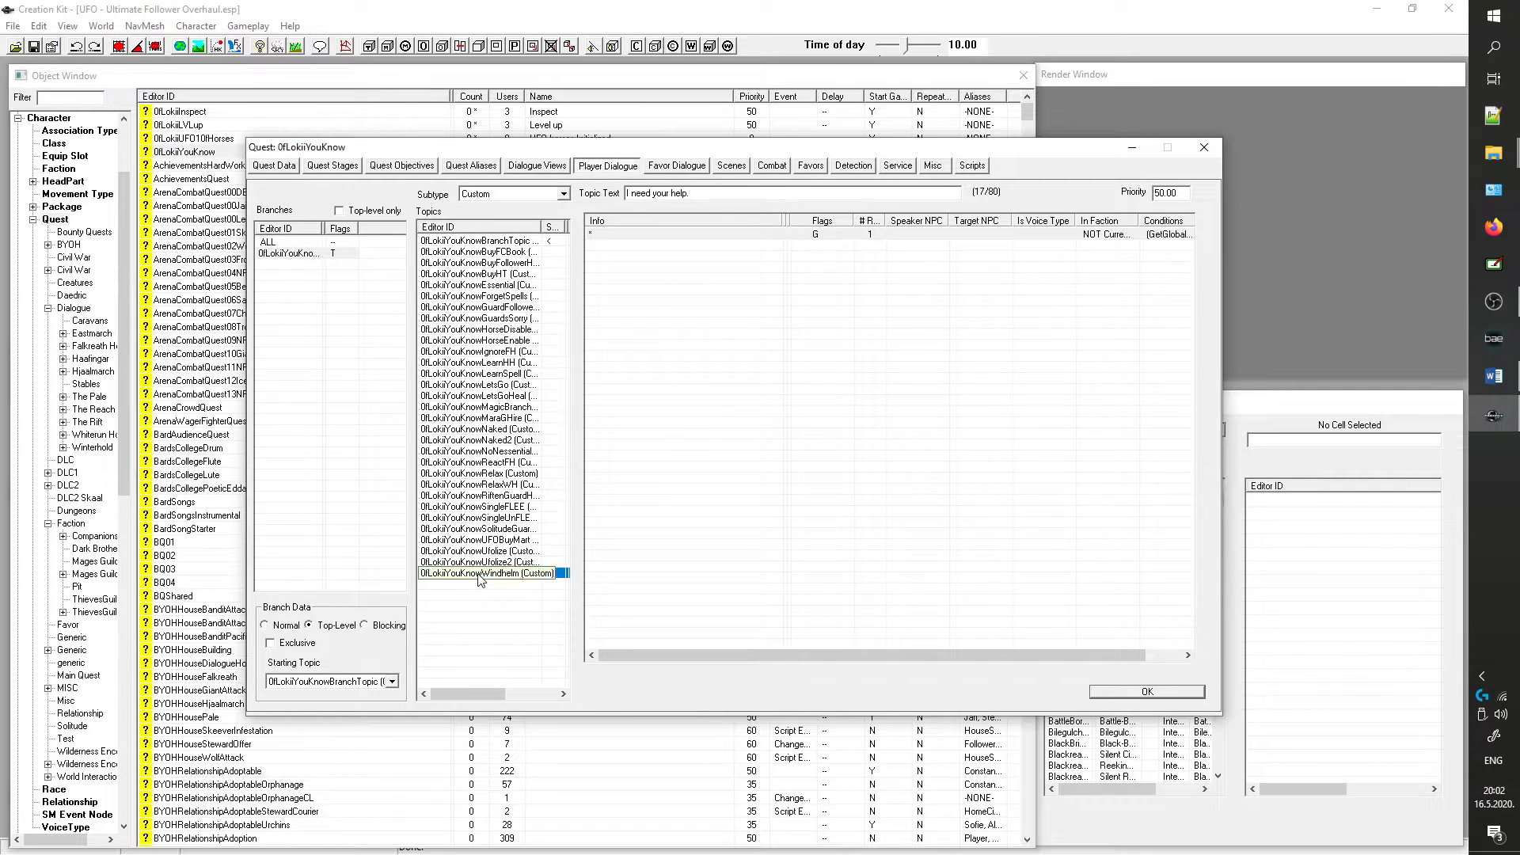
double_click(611, 234)
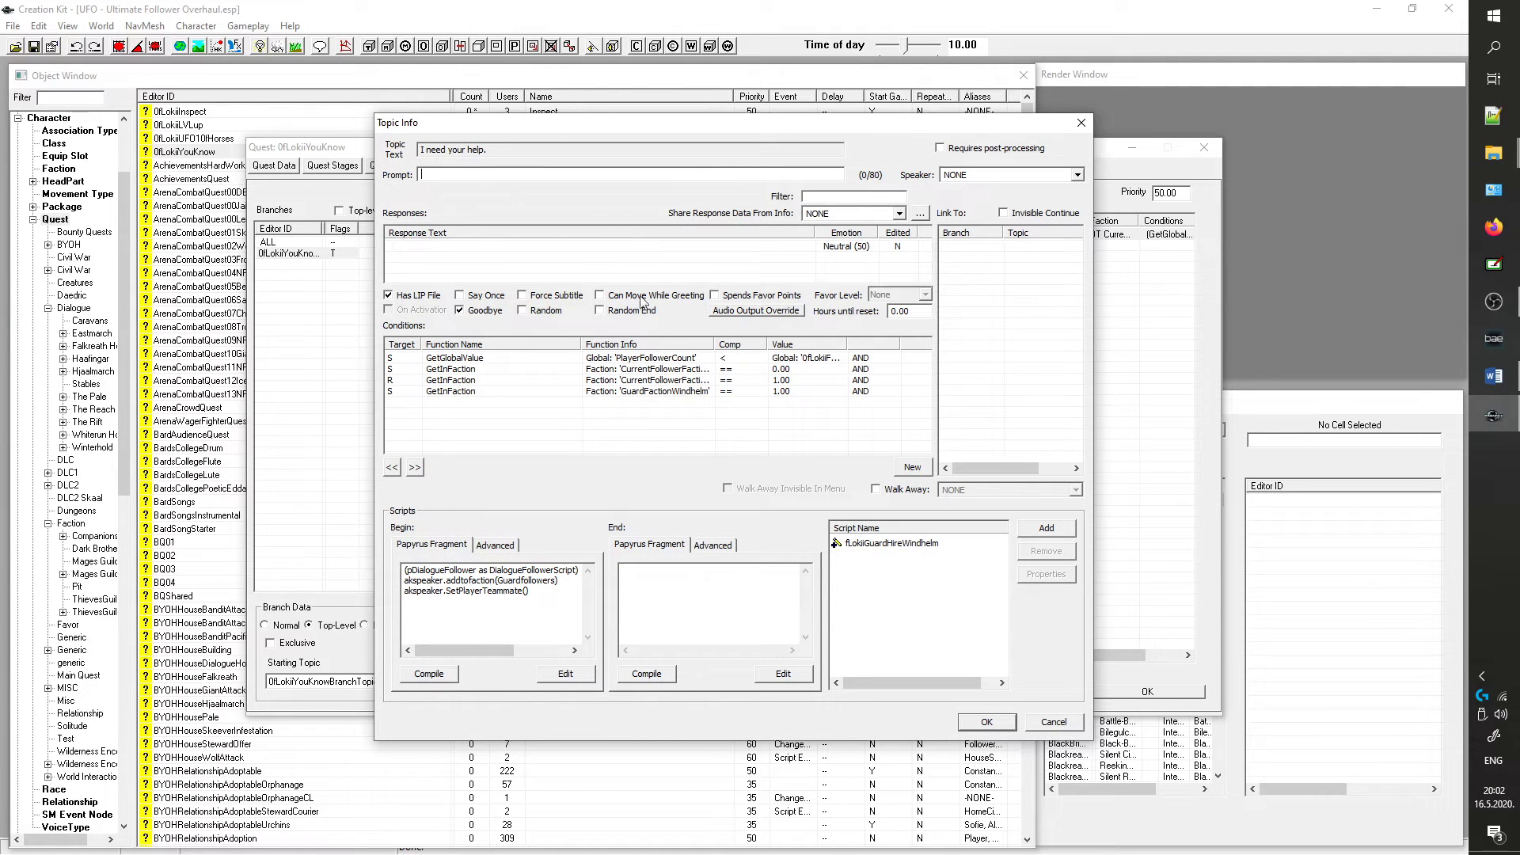
Step: Delete the GuardFactionWindhelm and CurrentFollowerFaction conditions from the 'I need your help.' response
click(654, 395)
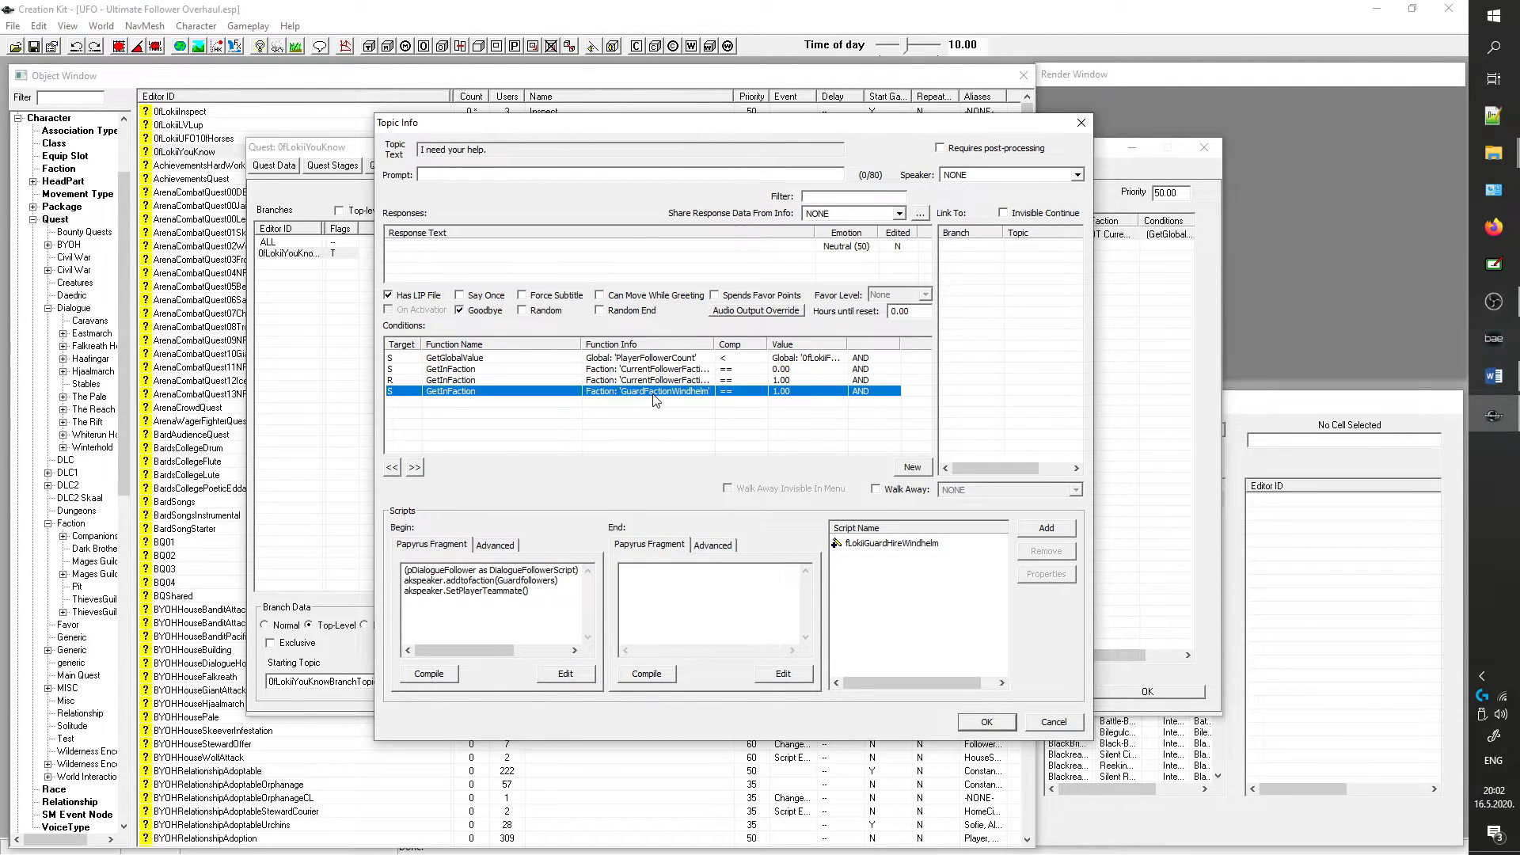
right_click(654, 396)
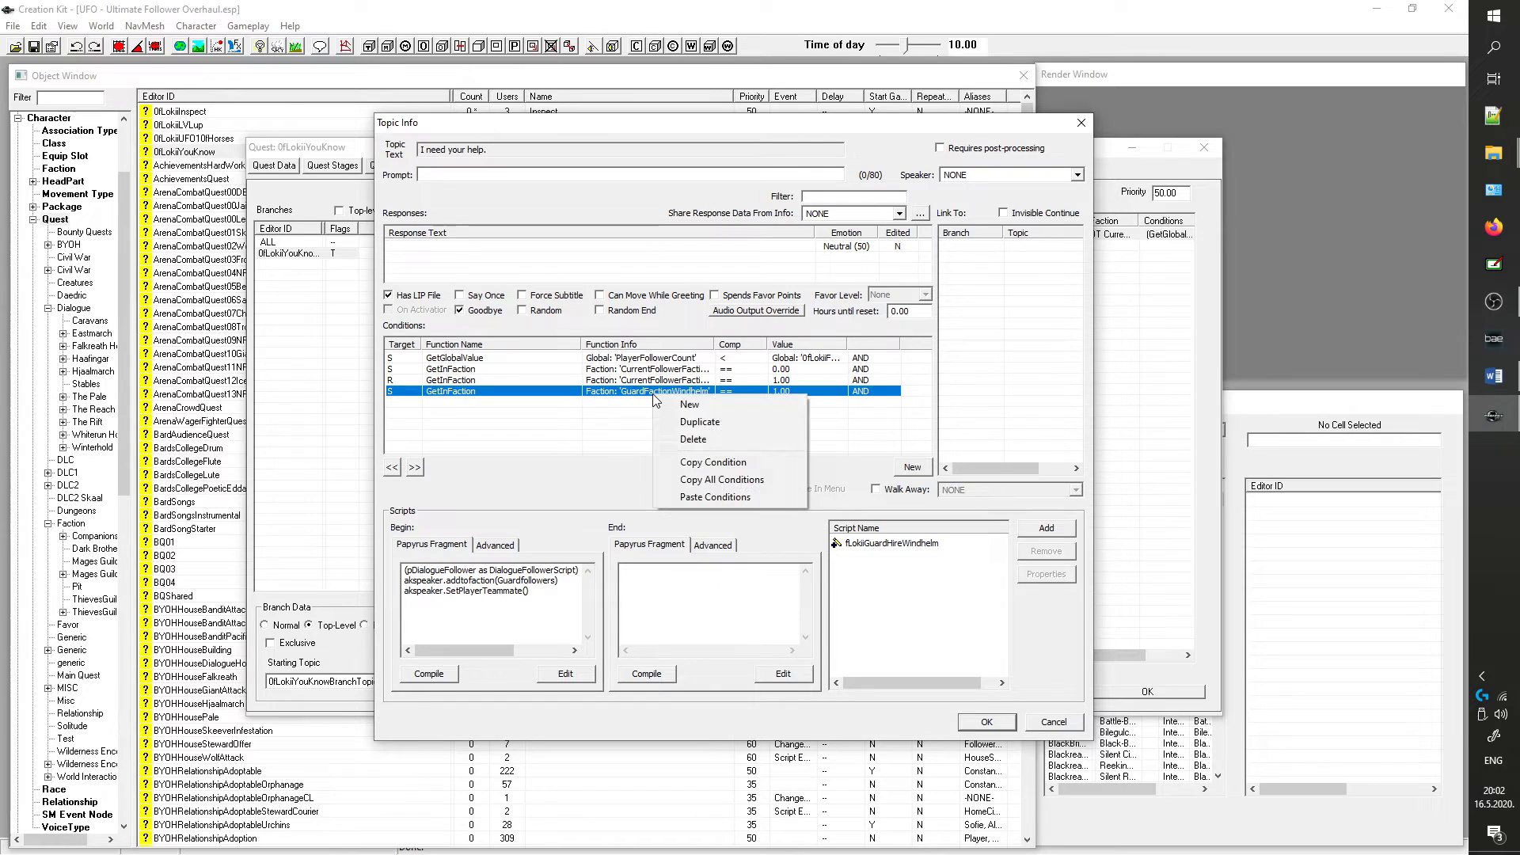
click(693, 440)
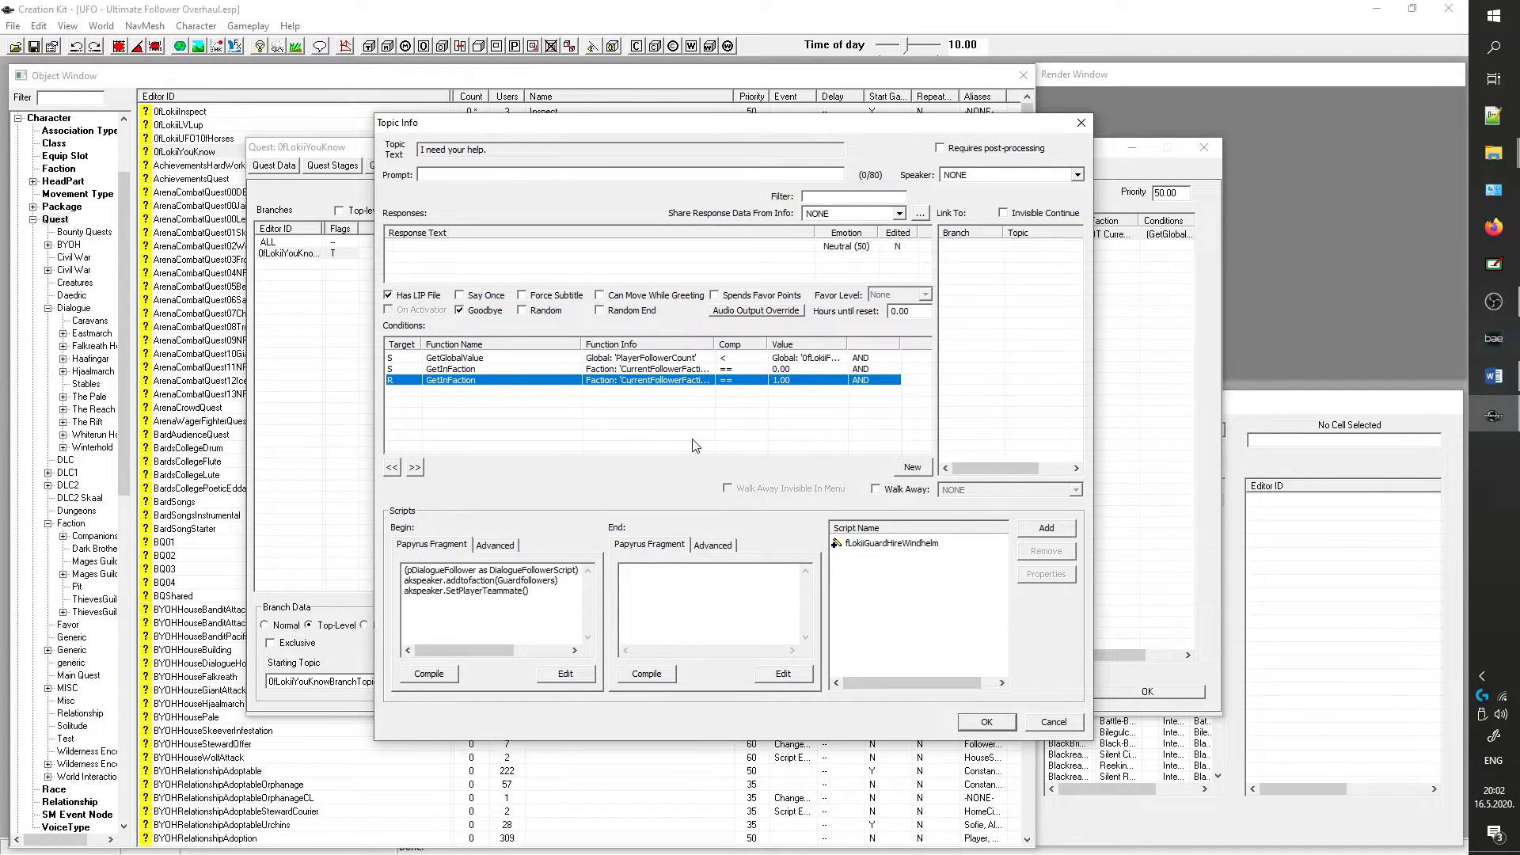
right_click(681, 386)
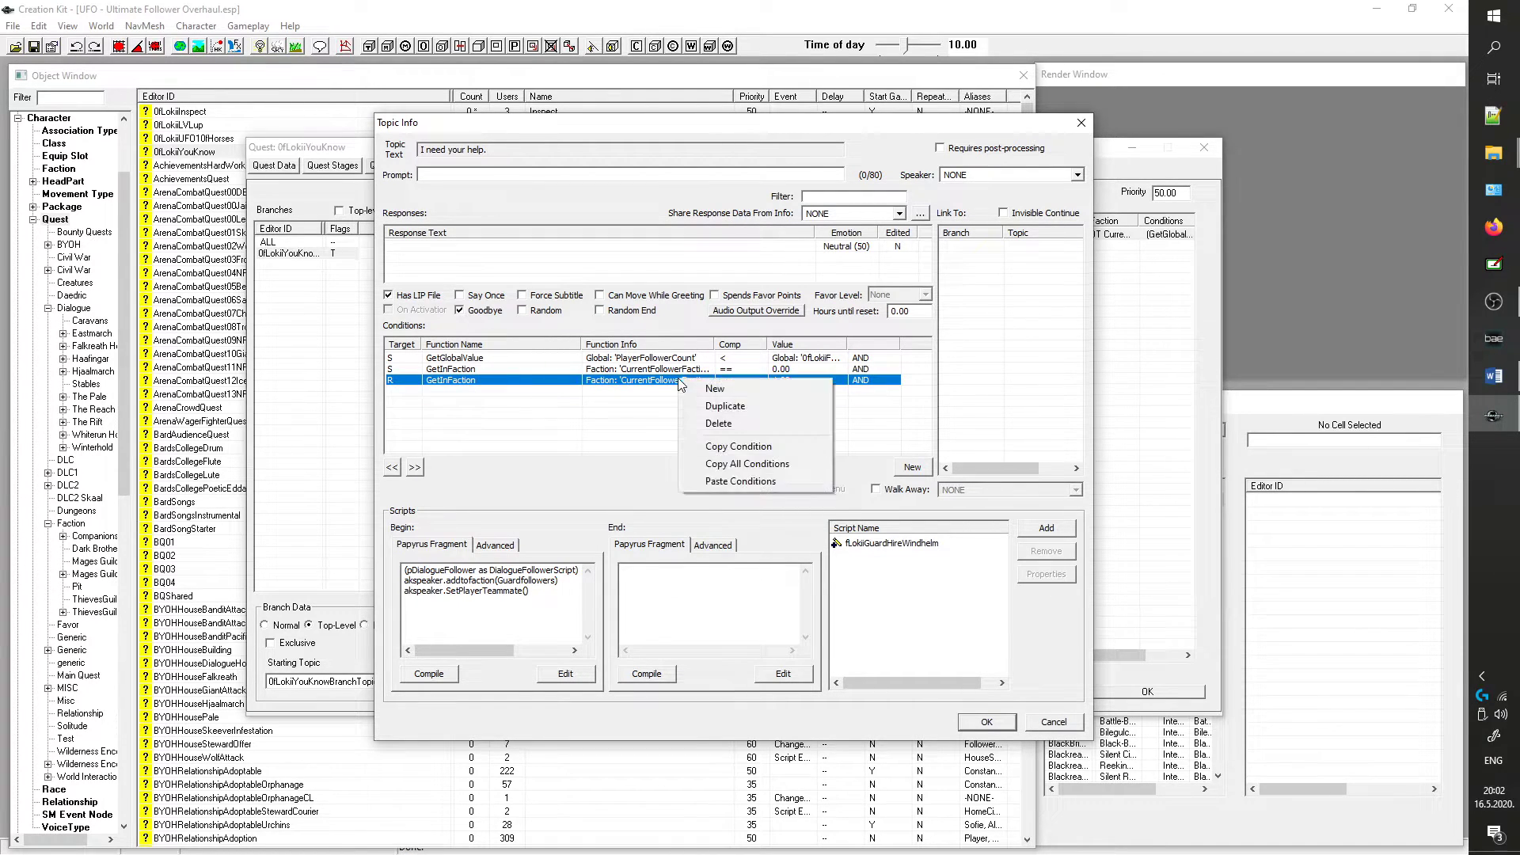
click(719, 424)
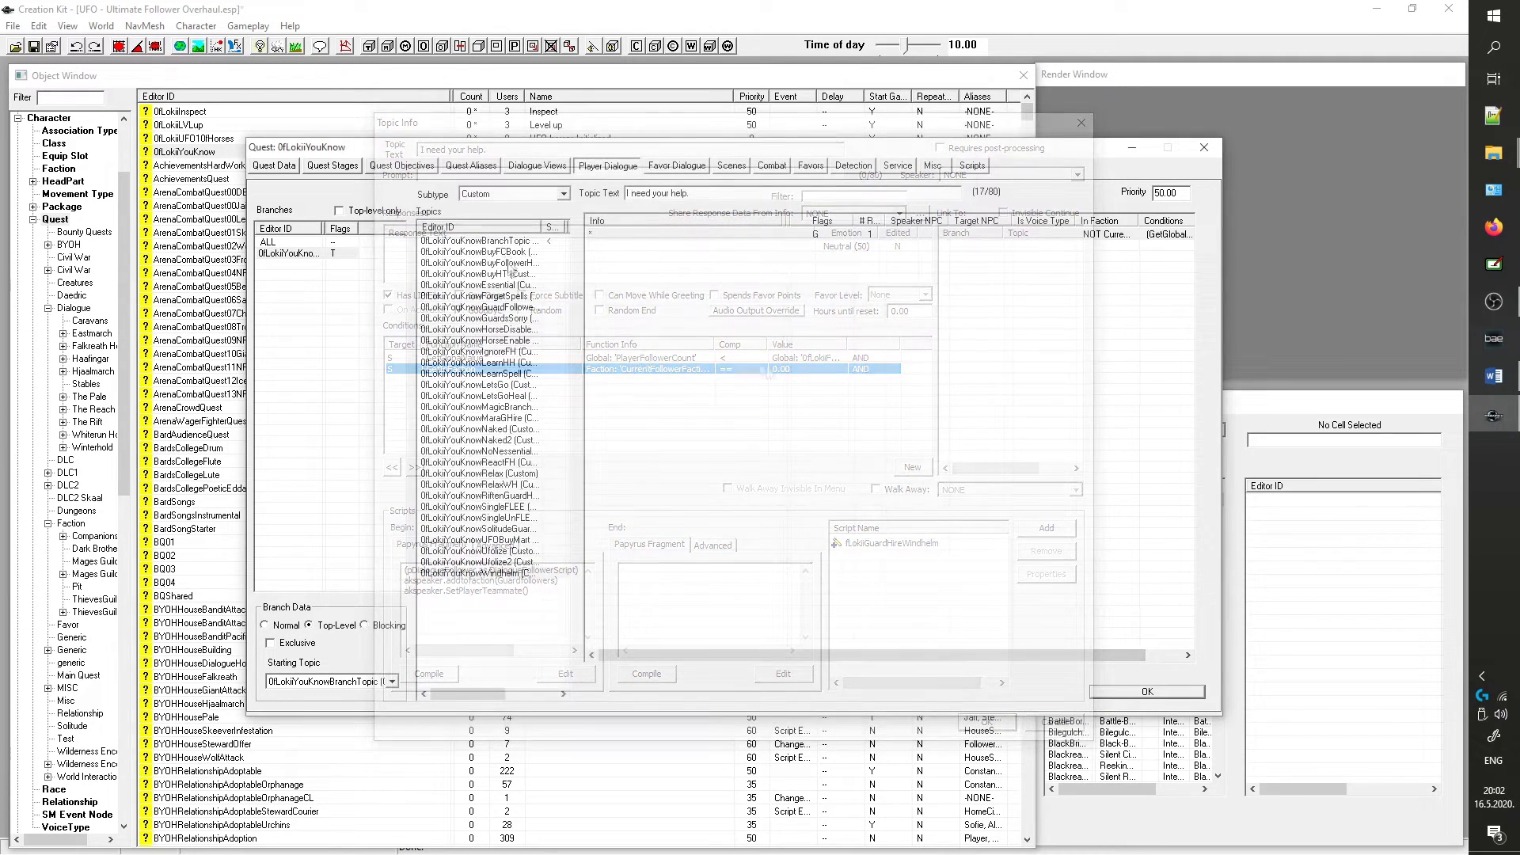
Step: Remove the GuardFactionWindhelm condition from the 'You know...' topic's response
click(487, 242)
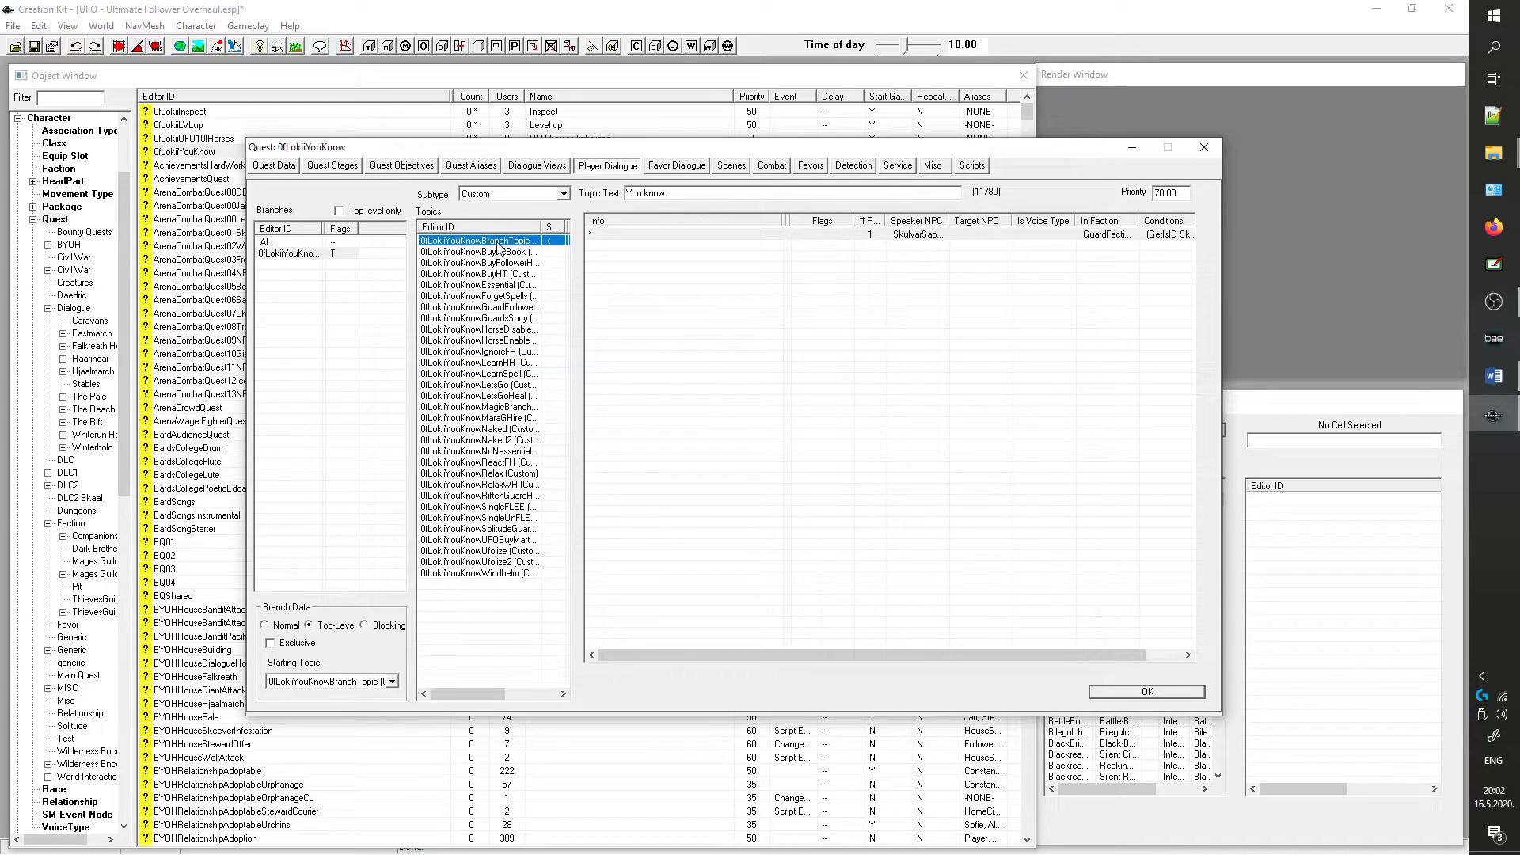
click(611, 235)
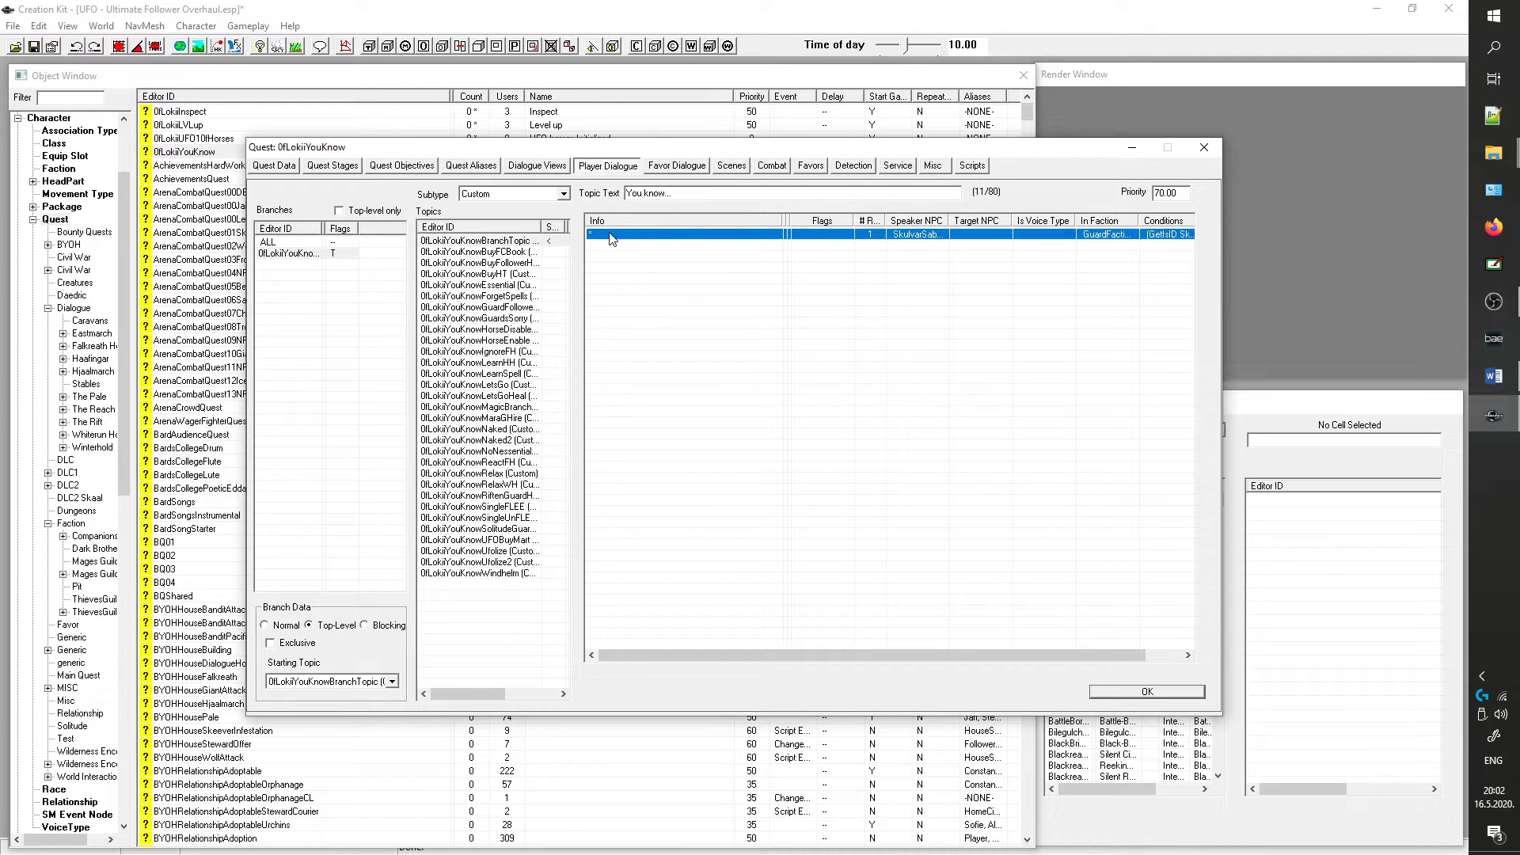
double_click(610, 235)
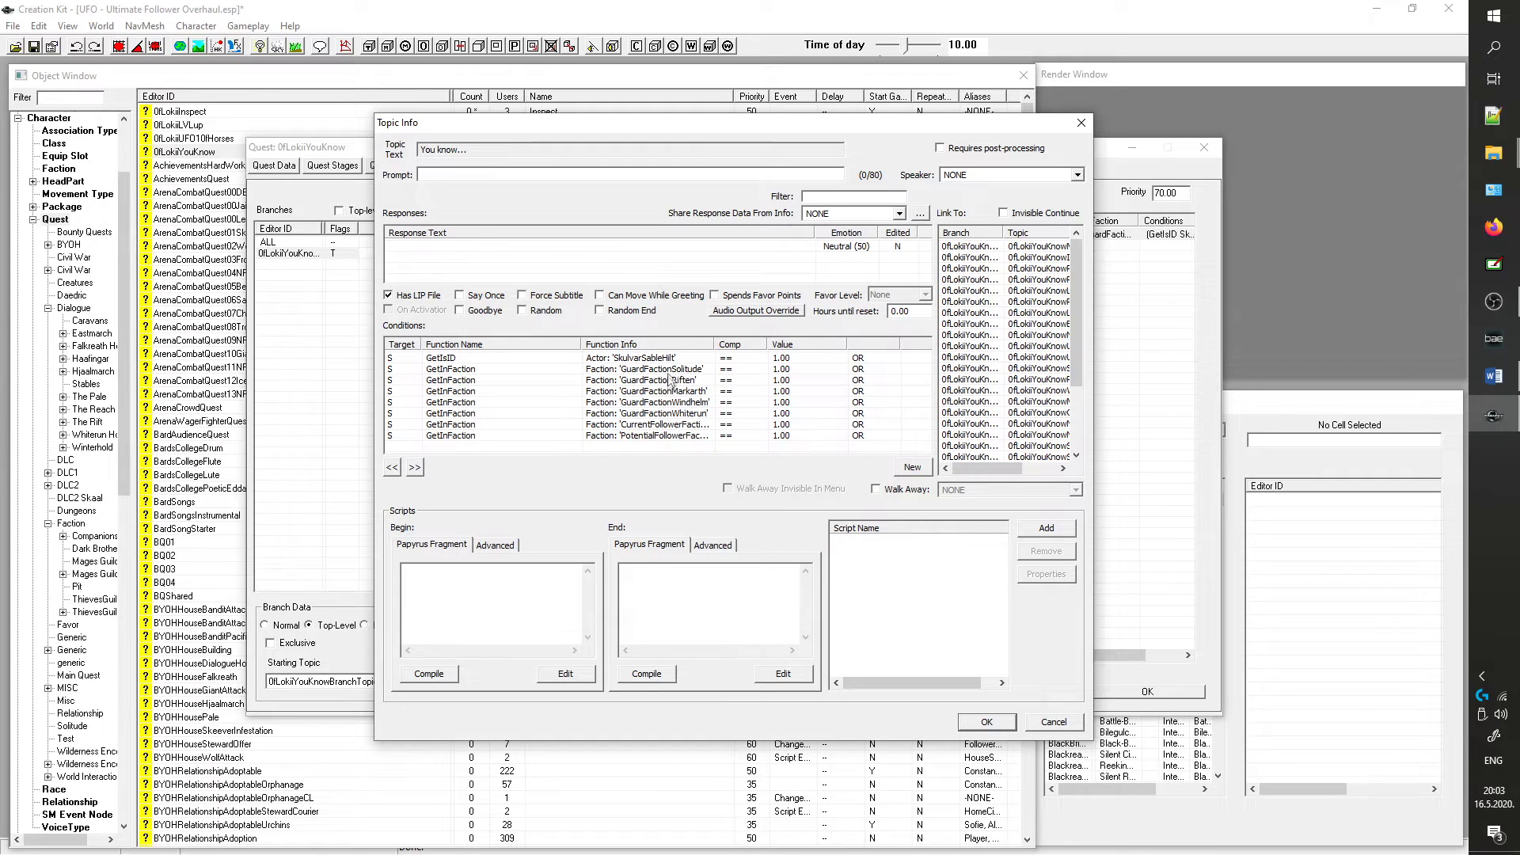
click(680, 403)
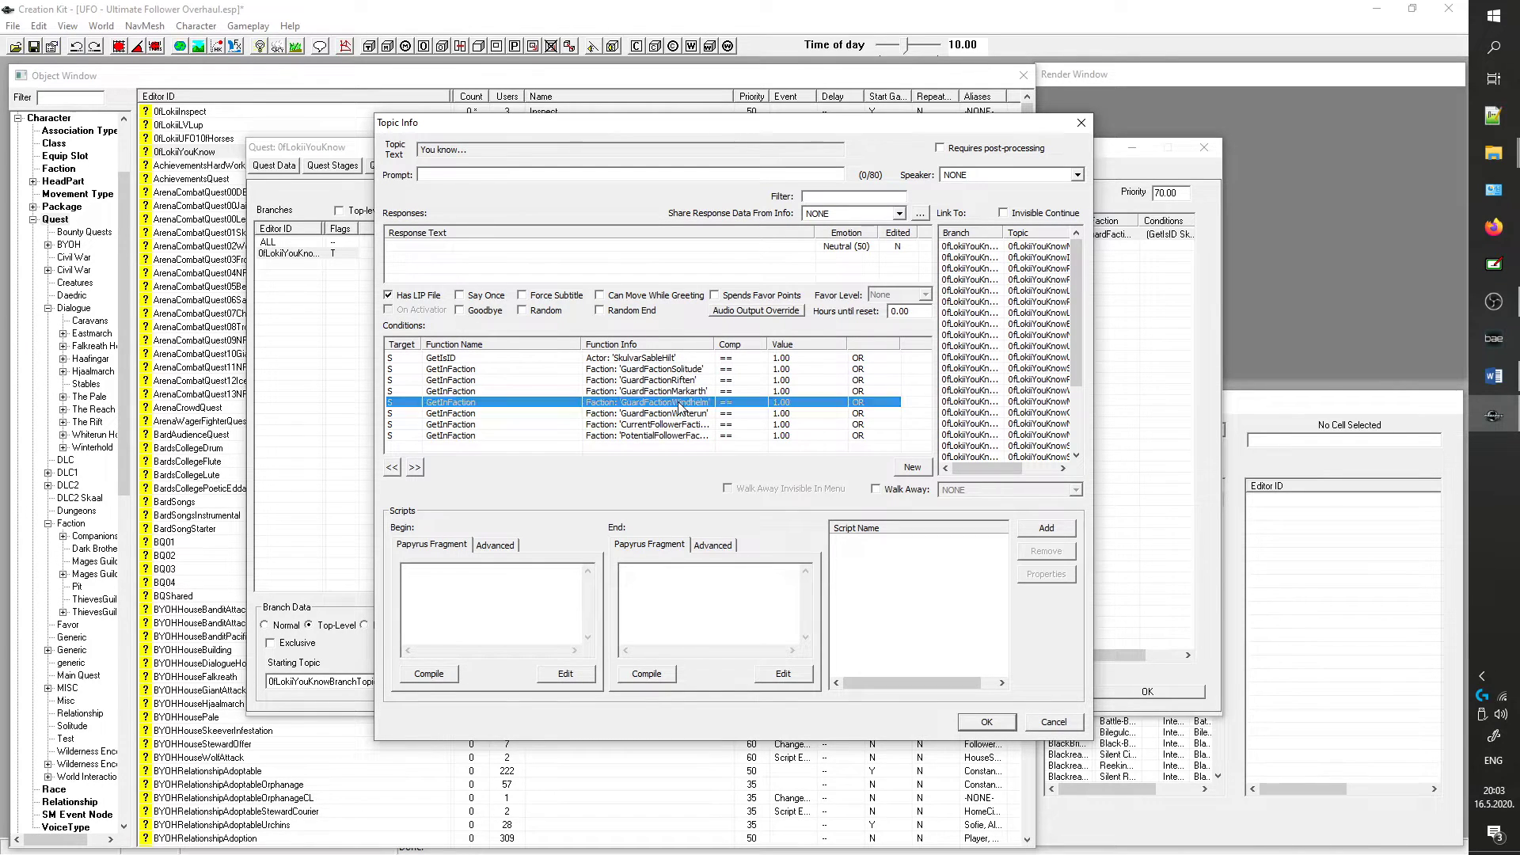
right_click(680, 406)
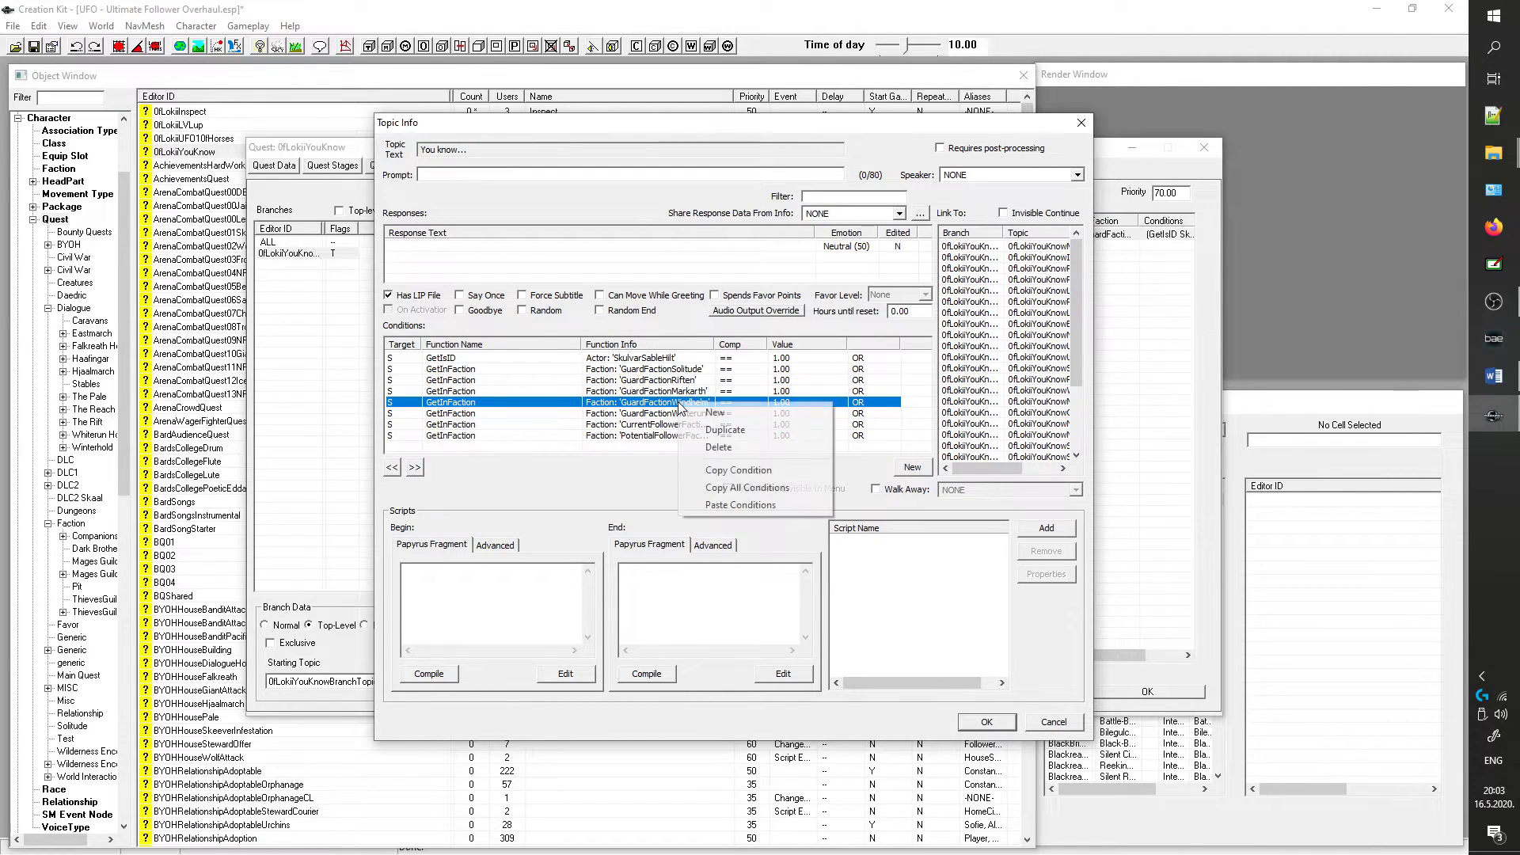
click(719, 448)
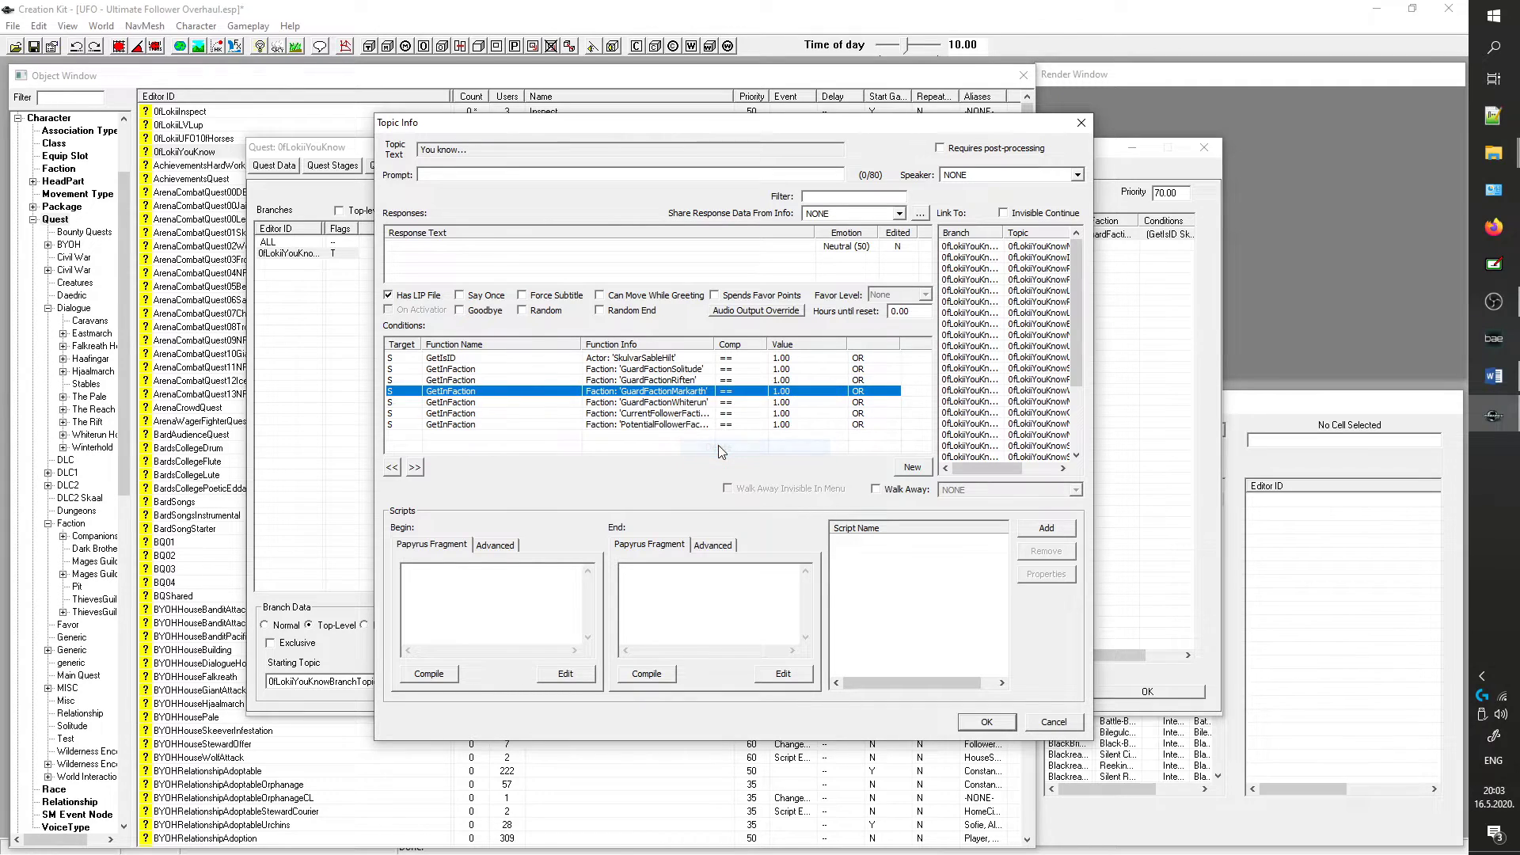
Step: Set the PotentialFollowerFaction condition value to 0.00 and accept the topic changes
click(676, 425)
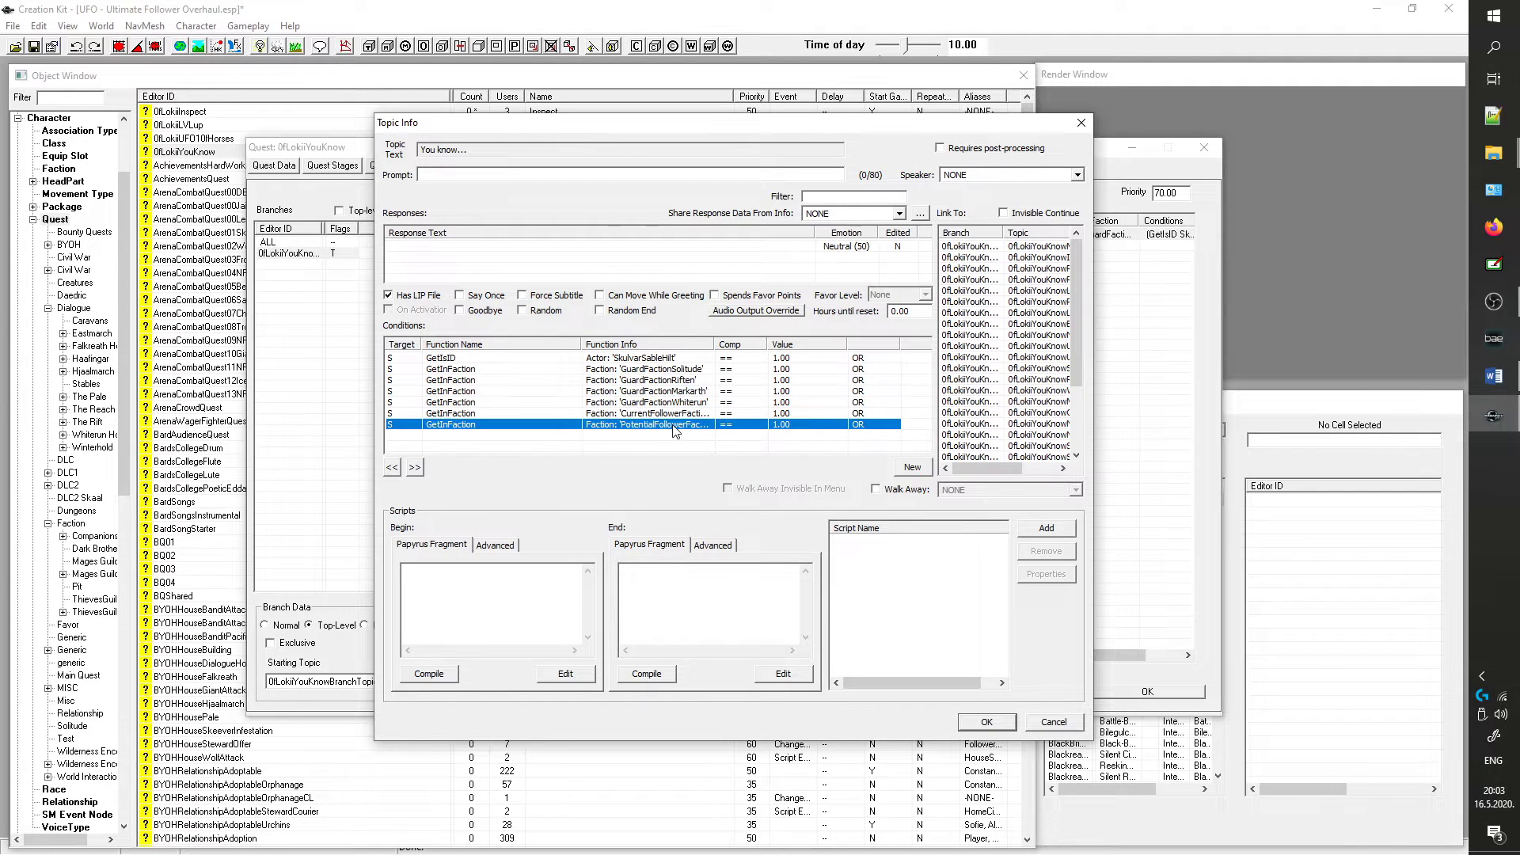
double_click(779, 426)
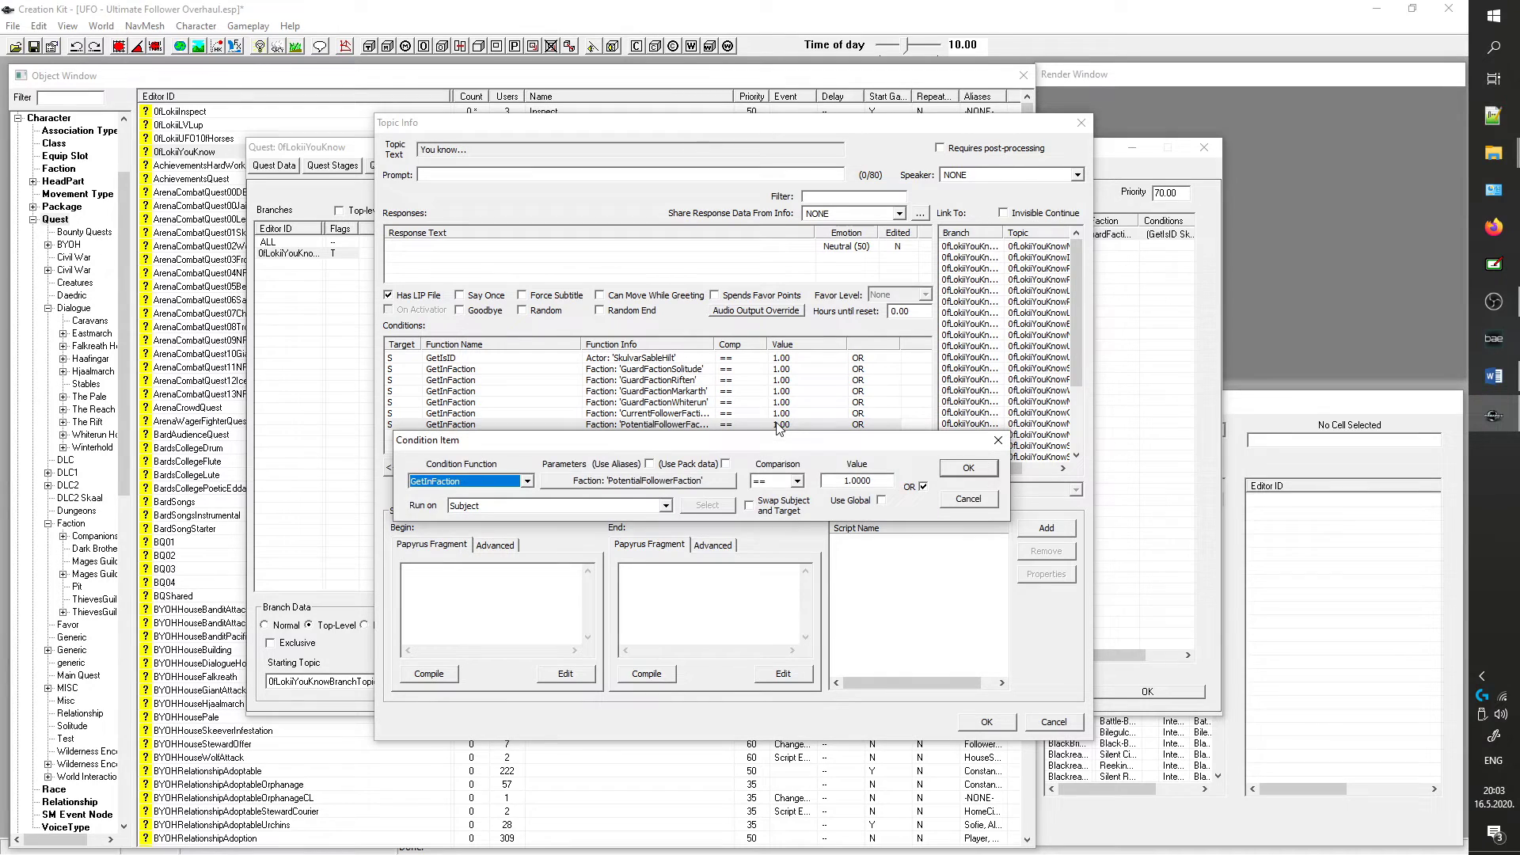
click(844, 481)
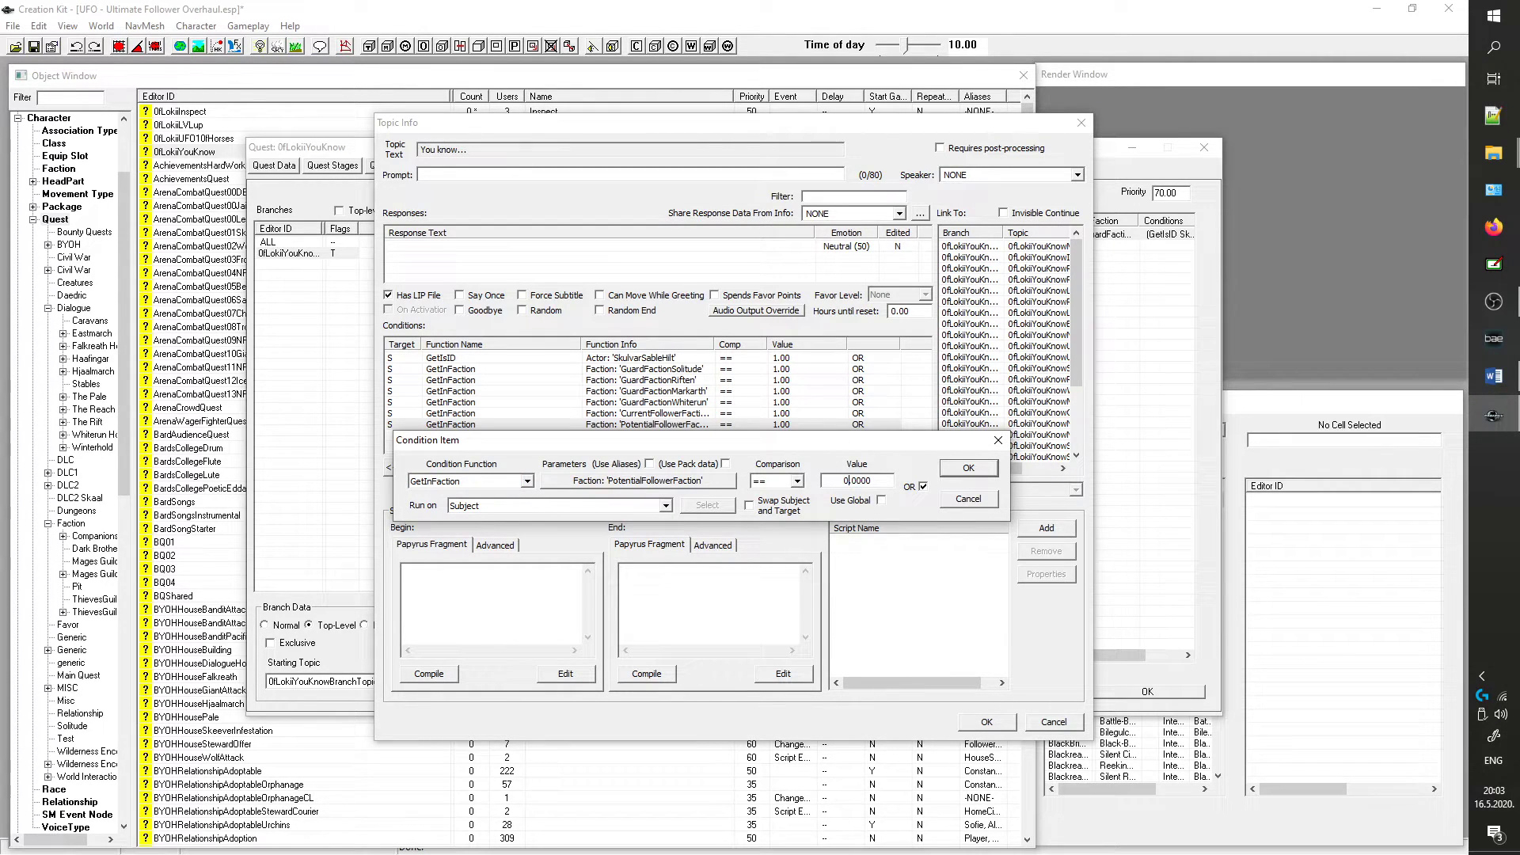
click(968, 469)
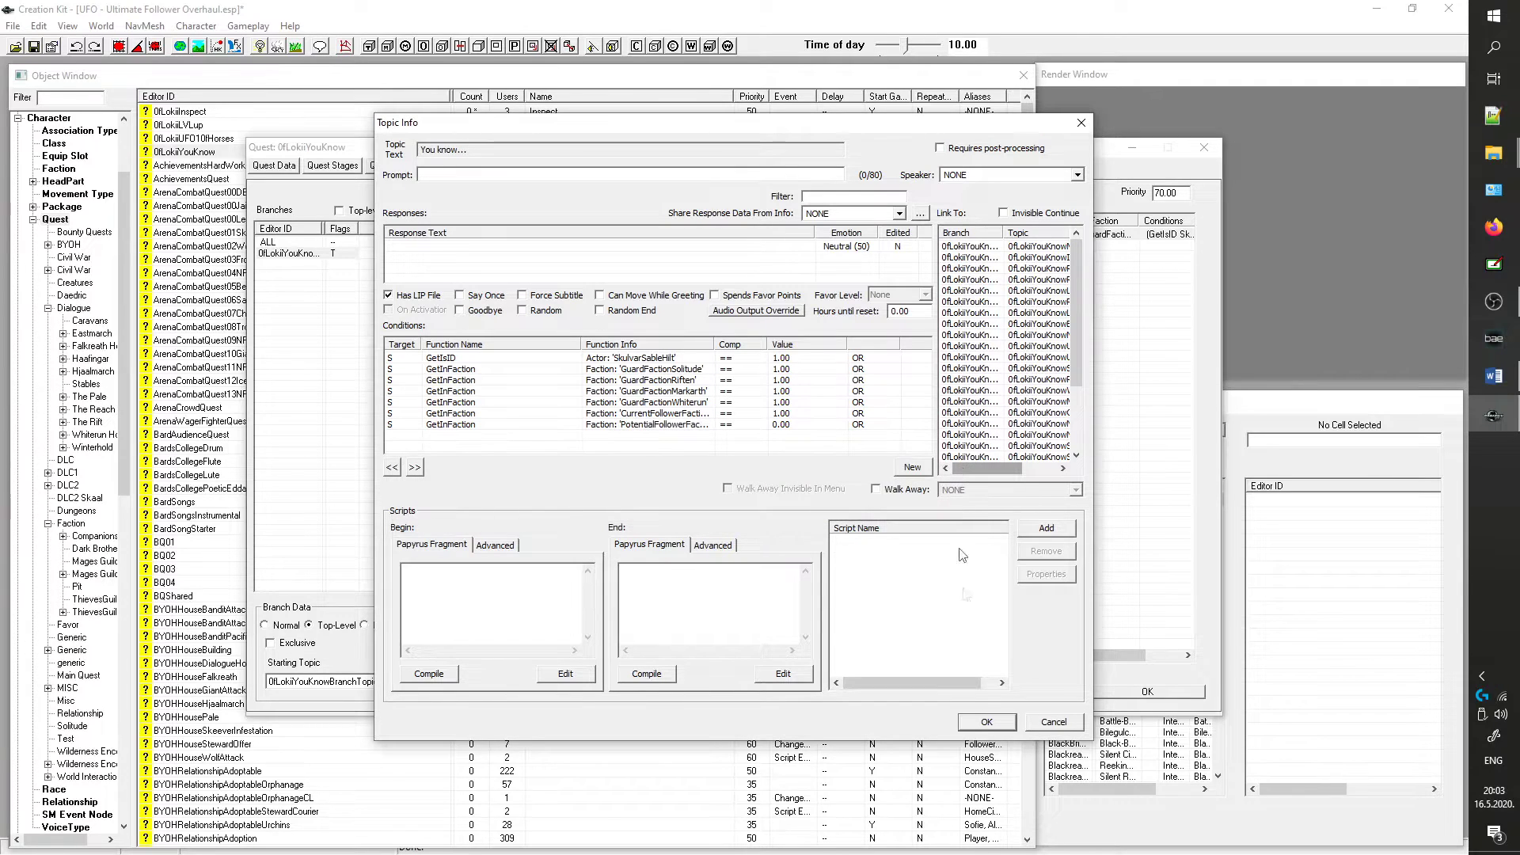
click(985, 722)
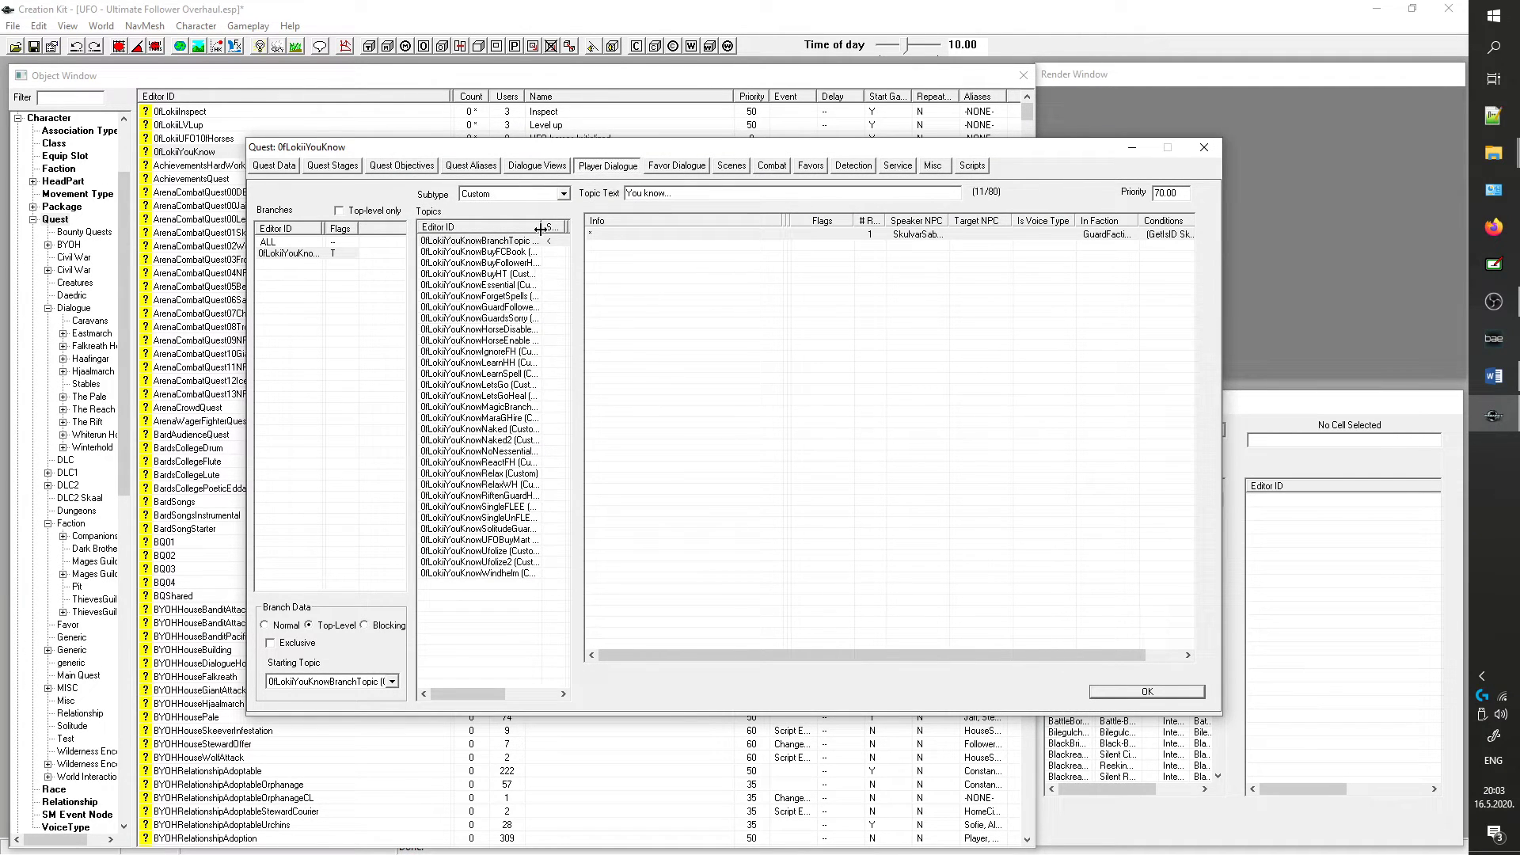
Step: Widen the Editor ID column and select the 0fLokiiYouKnowRelaxWH 'Relax for a while.' topic
drag(541, 228, 563, 228)
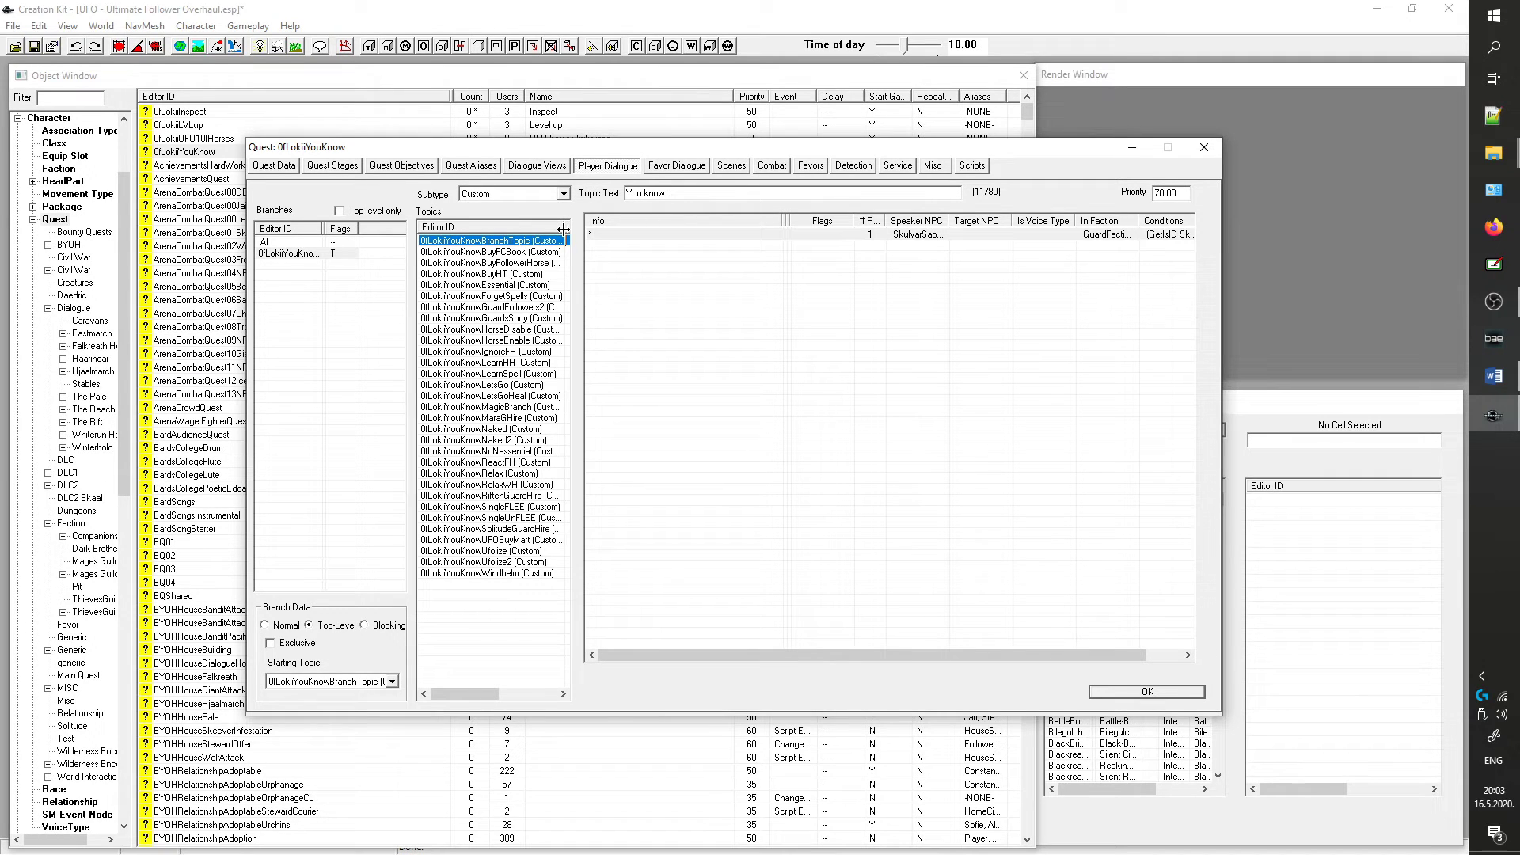
click(515, 318)
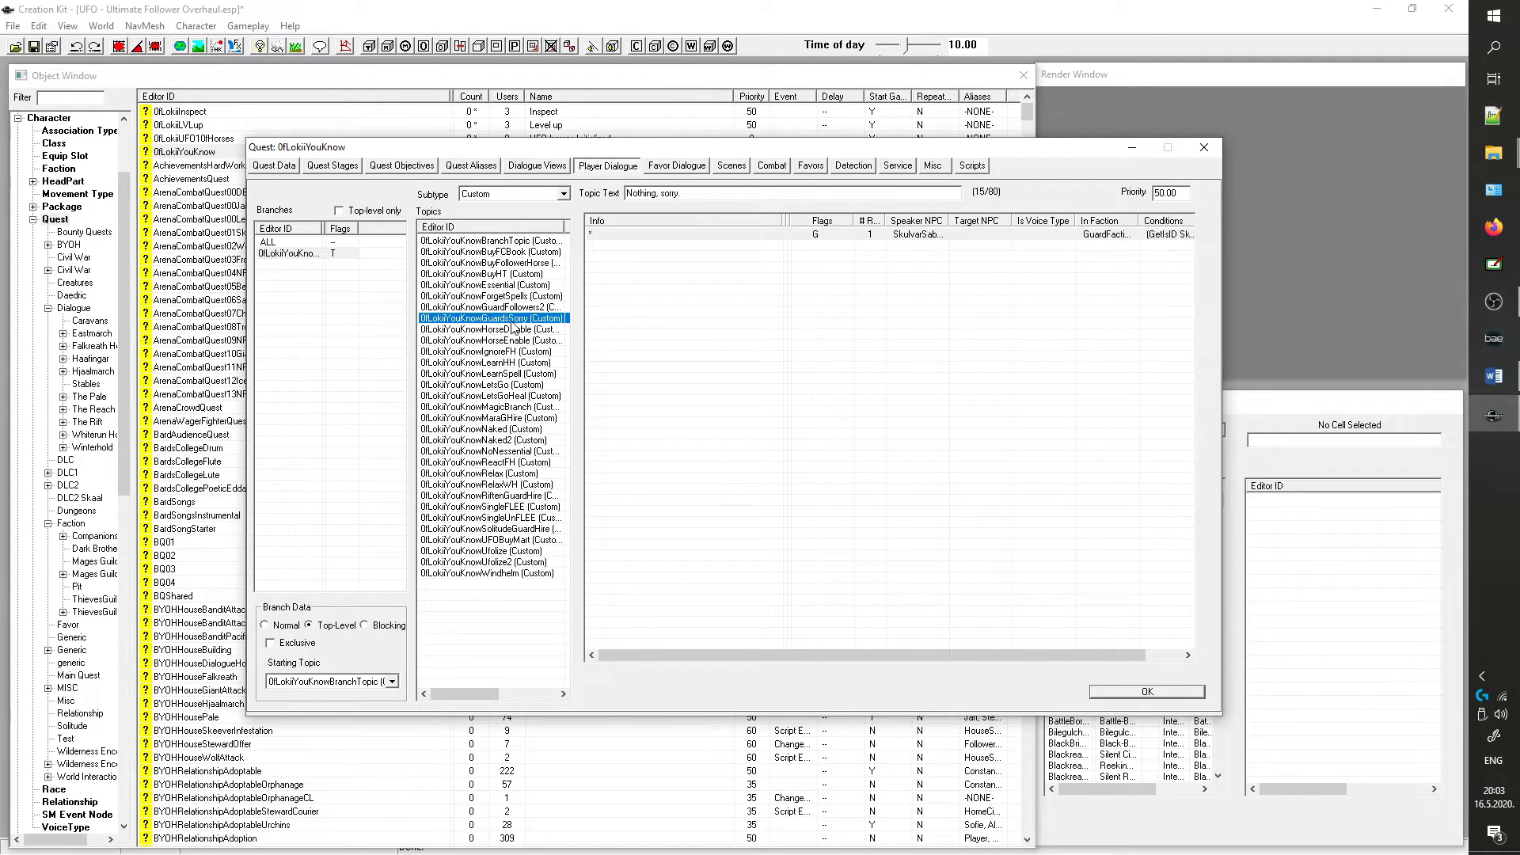
click(607, 236)
click(483, 473)
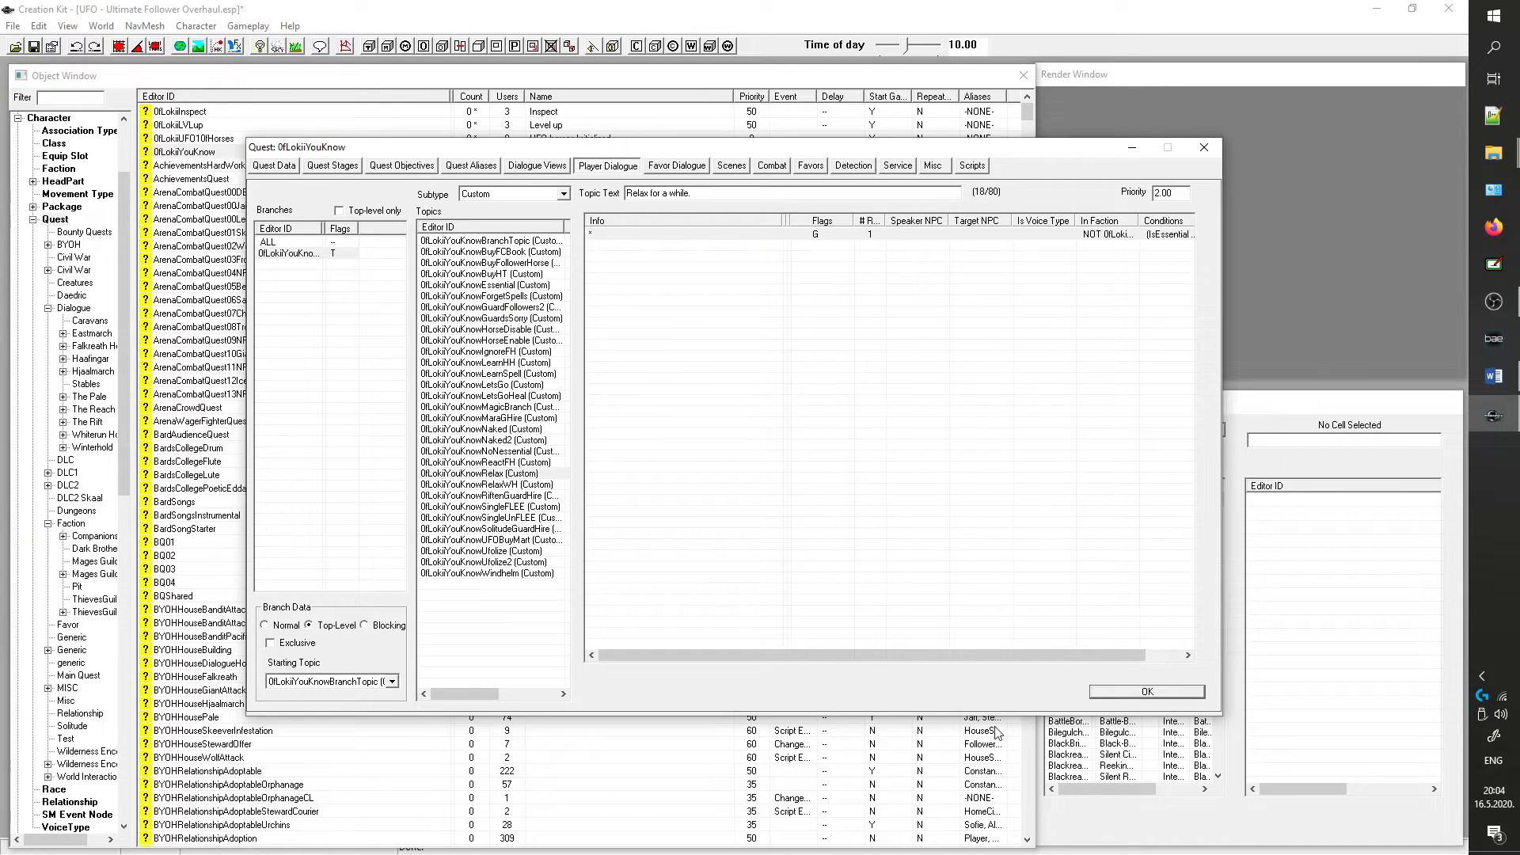
click(506, 484)
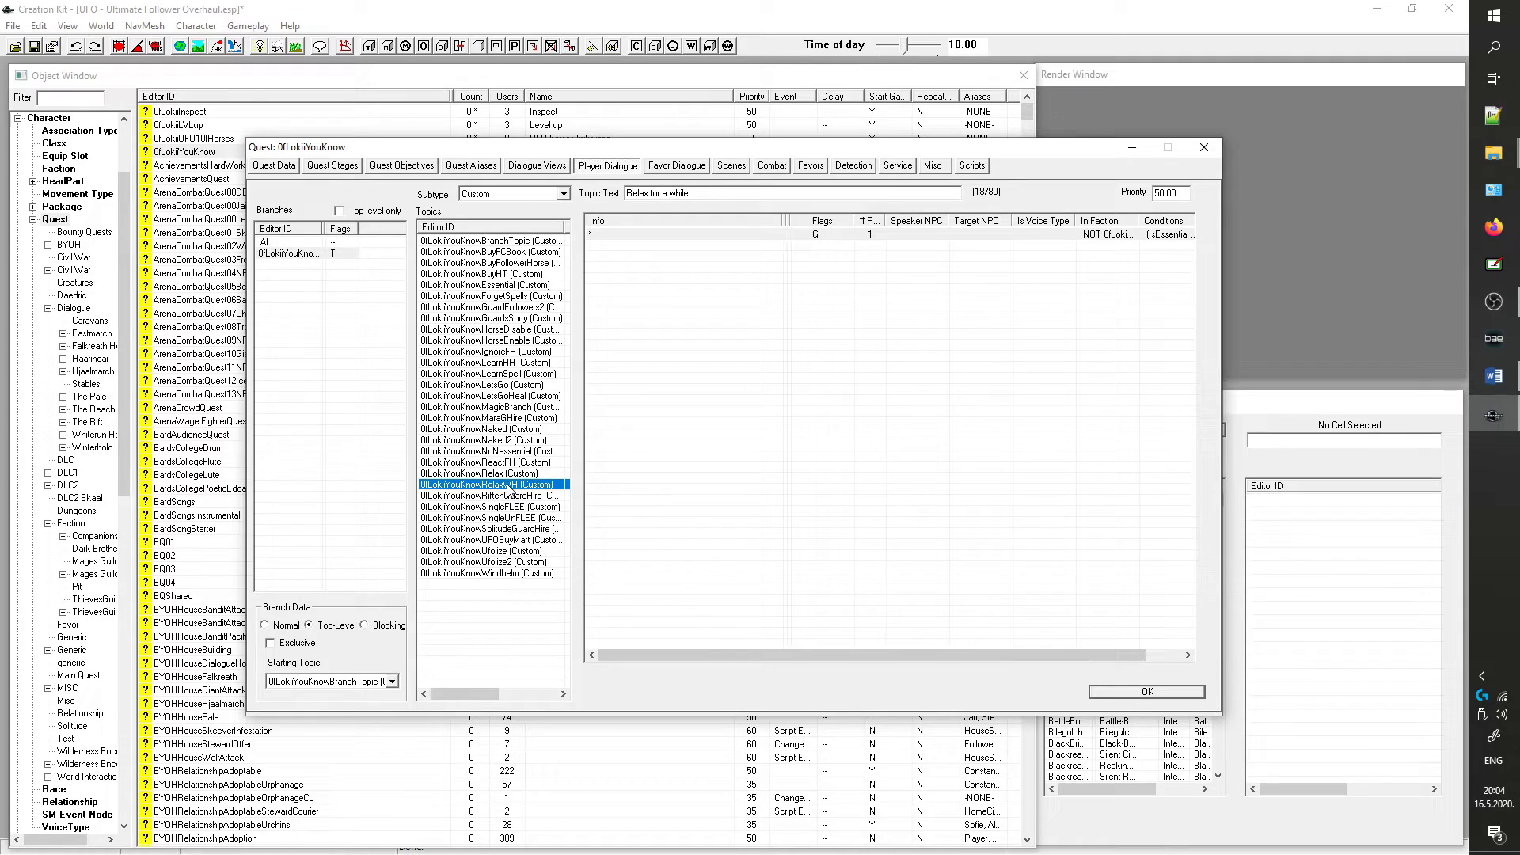
Step: Delete RelaxWH's 0fLokiiGuardFollowers faction condition, close the quest, and save the plugin with Ctrl+S
double_click(638, 233)
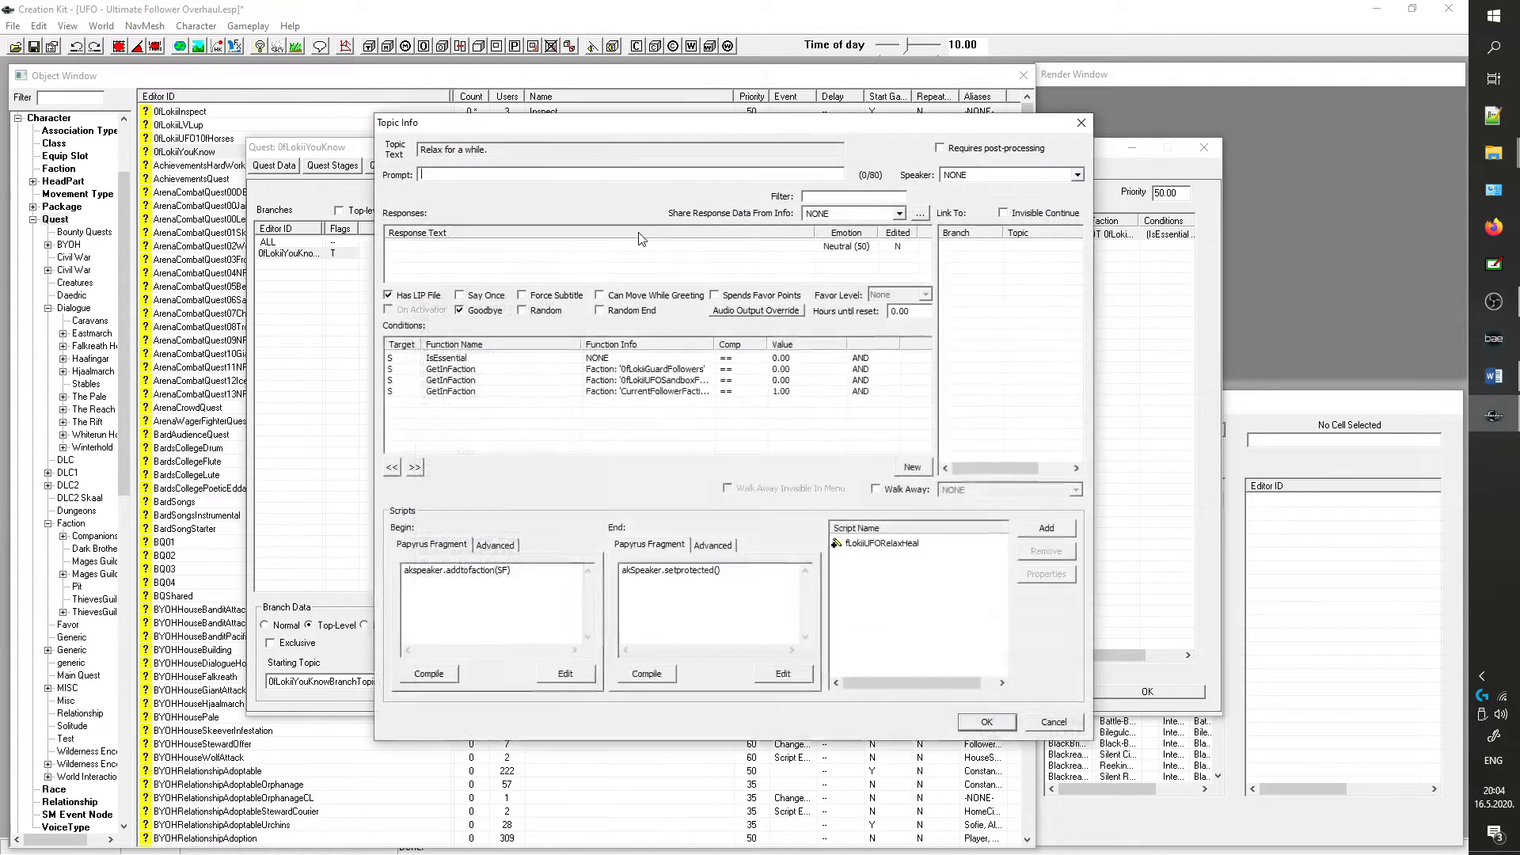
click(665, 371)
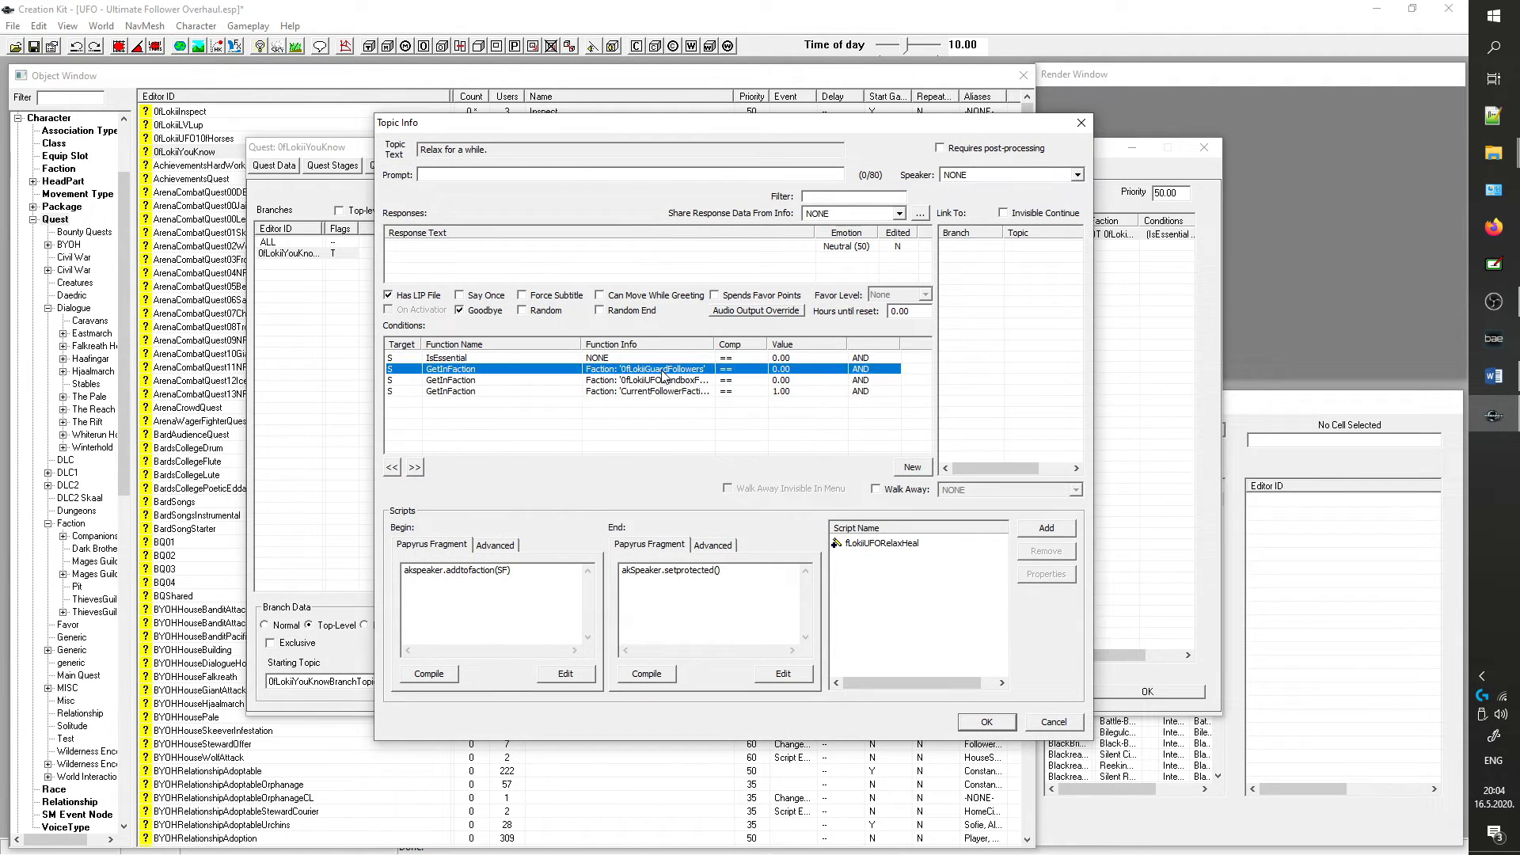
right_click(663, 376)
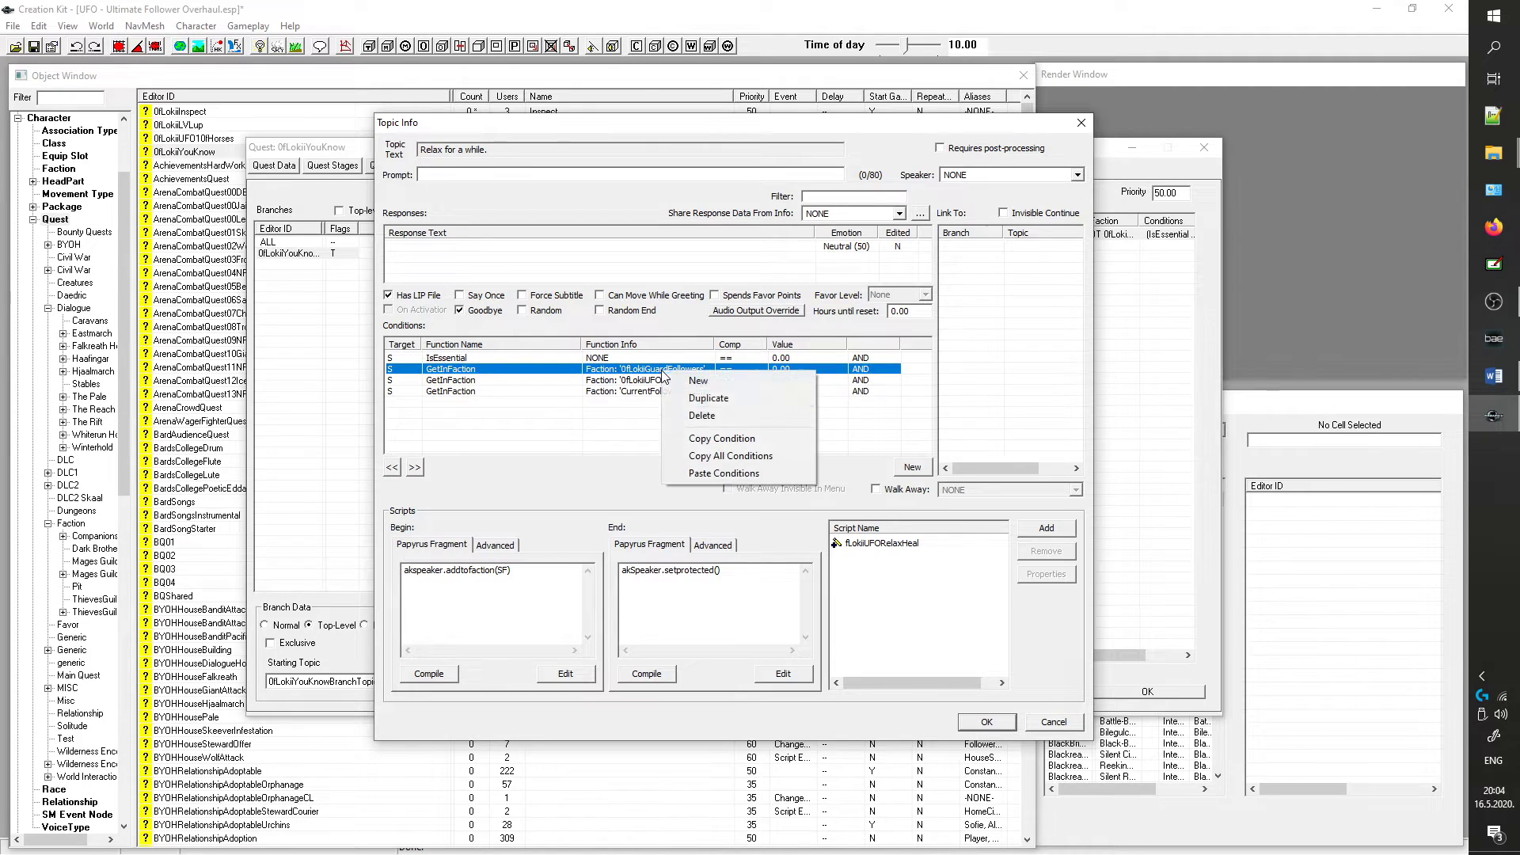
click(697, 416)
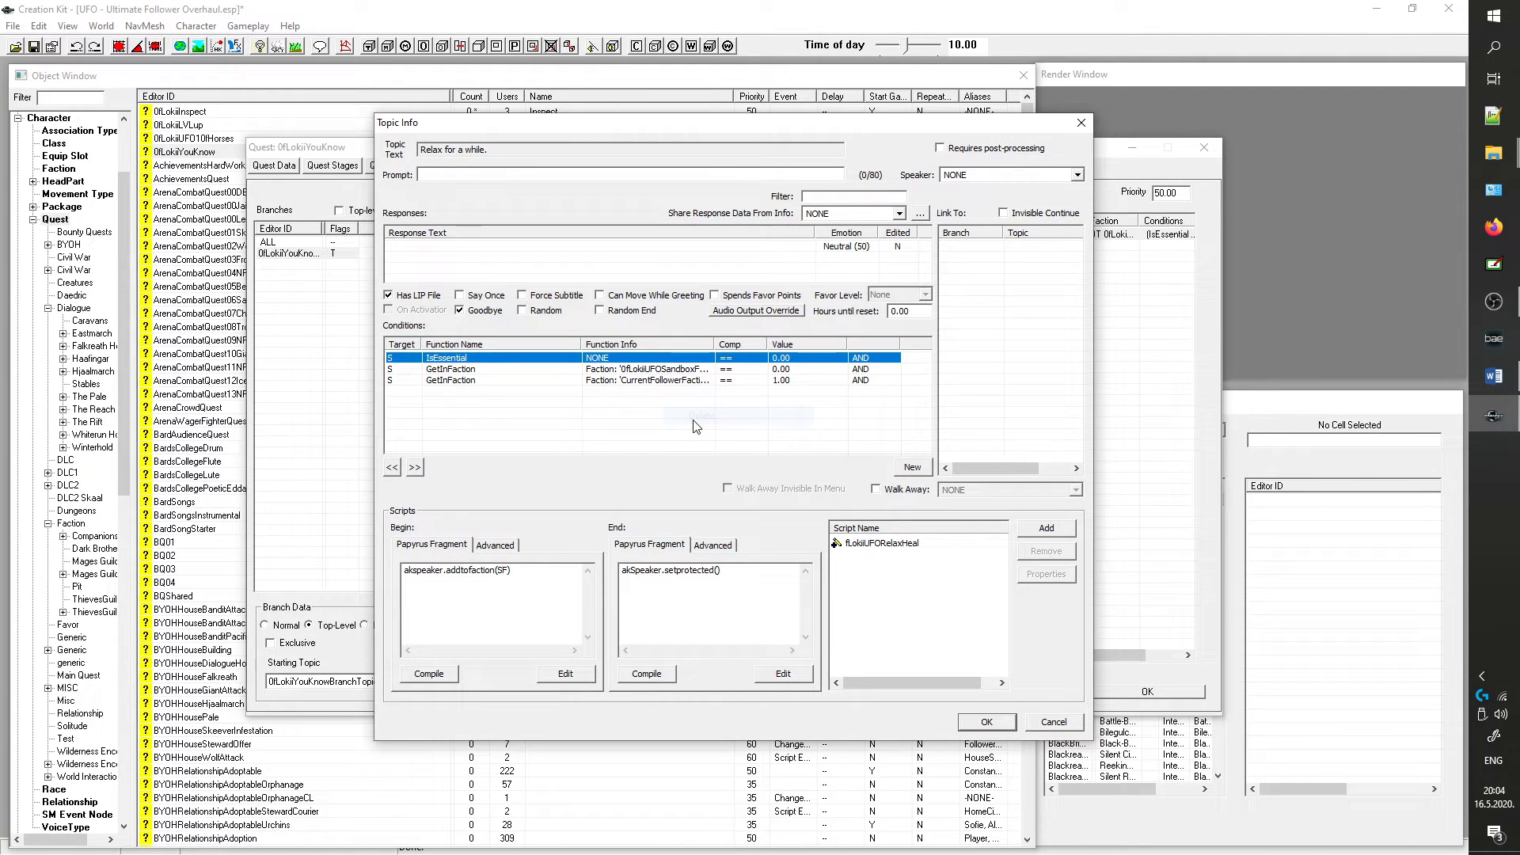
click(987, 721)
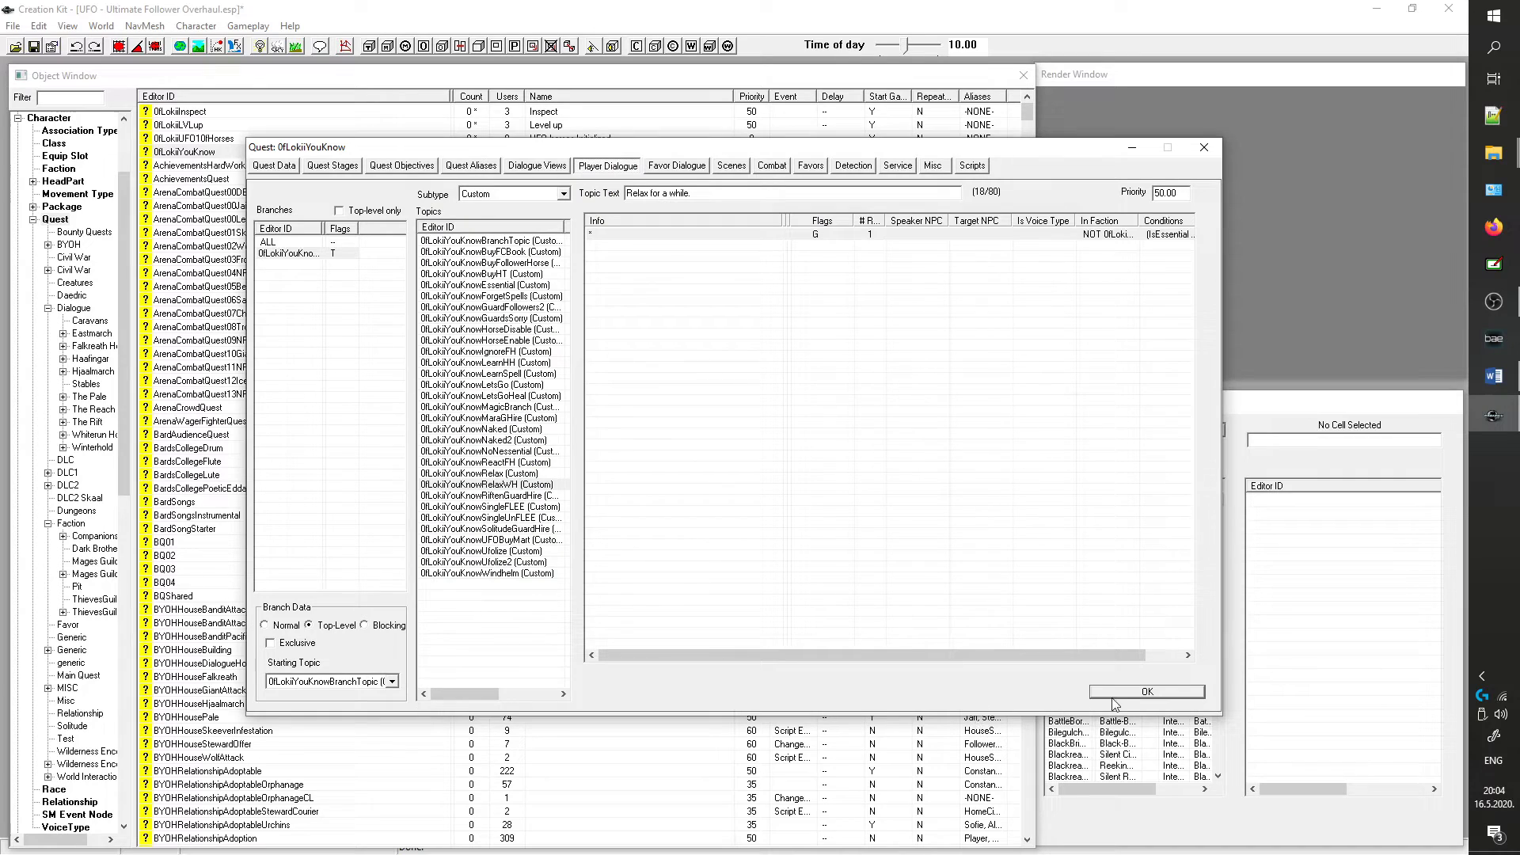
click(1121, 695)
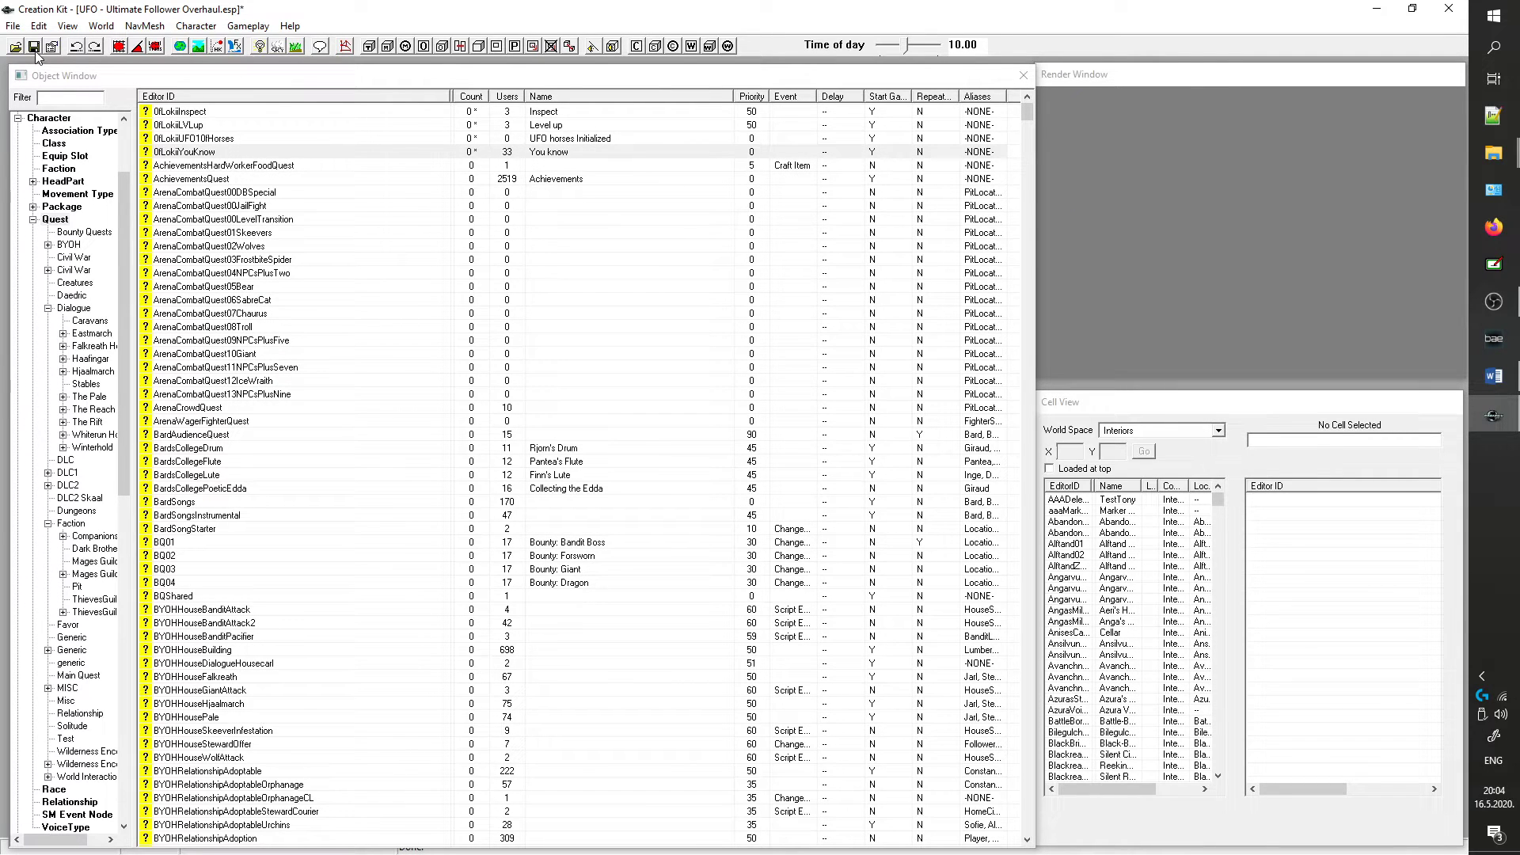
key(ctrl+s)
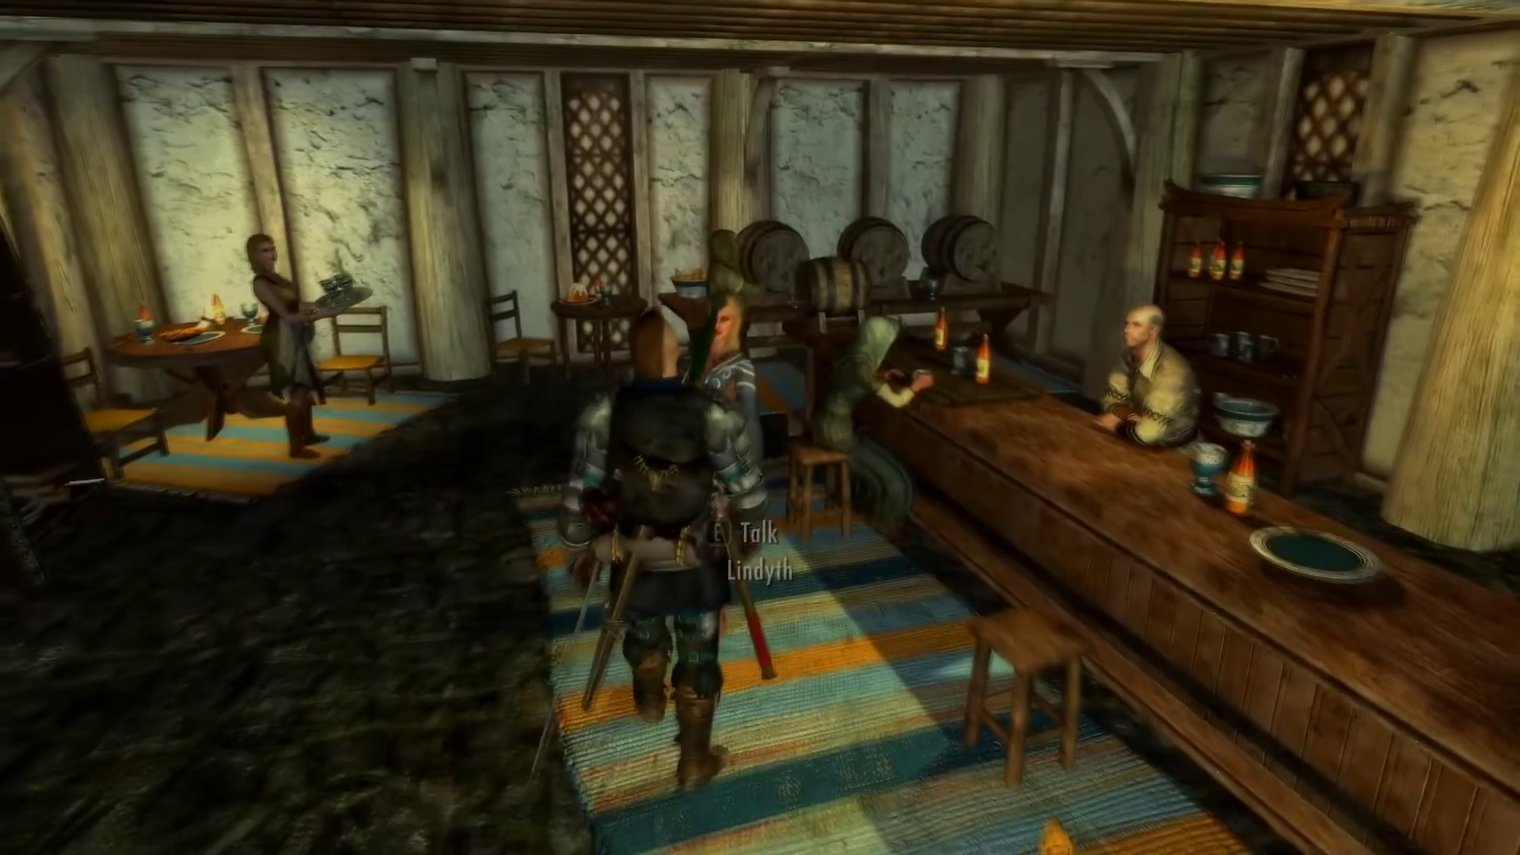
Step: Talk to the tavern woman, try 'You know...', end with 'Nothing, sorry.', and step back
key(e)
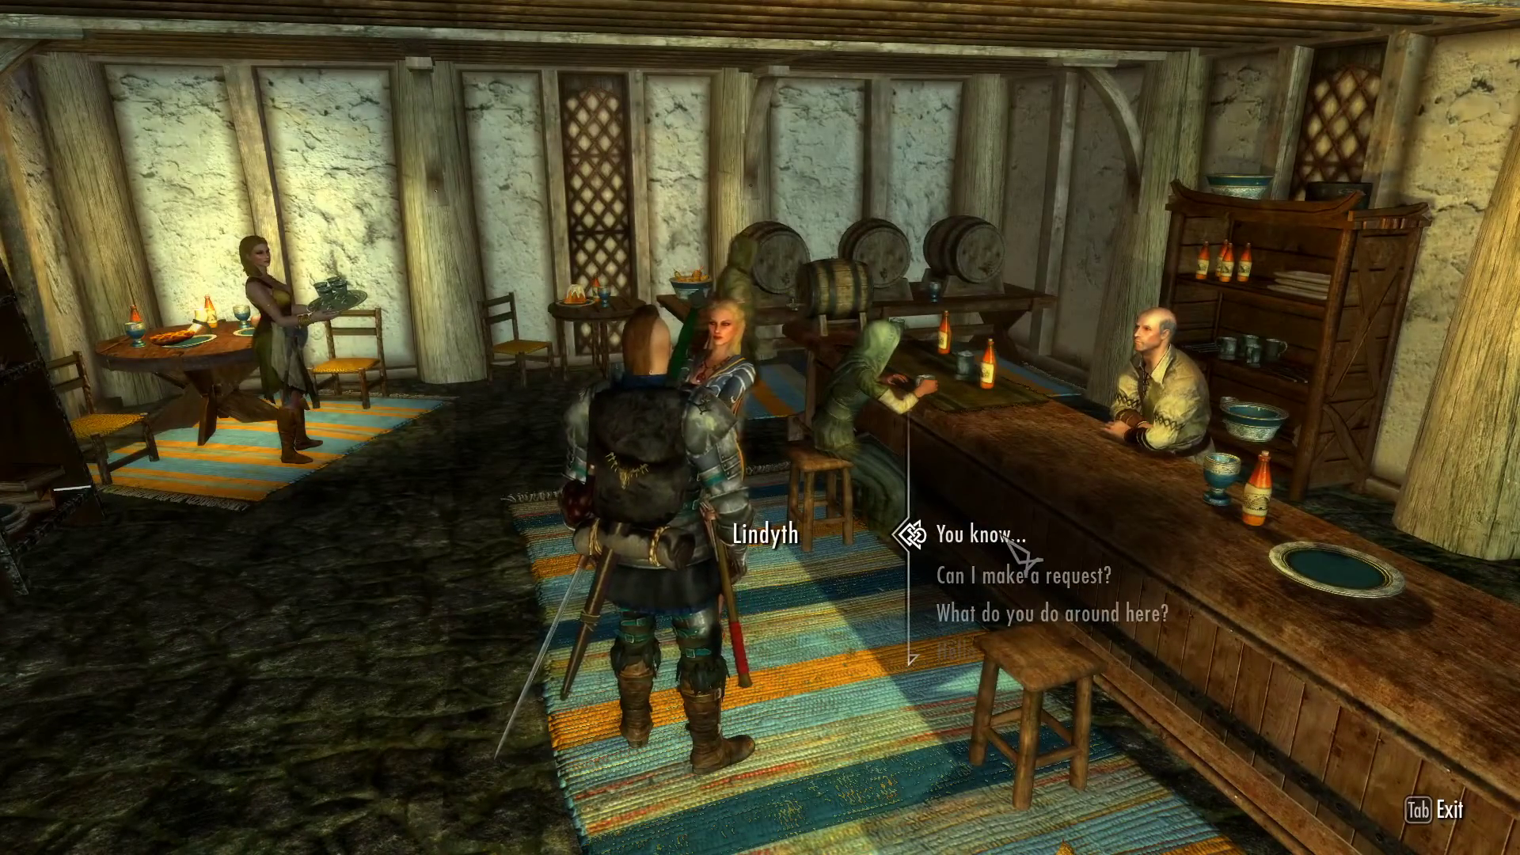
click(1022, 545)
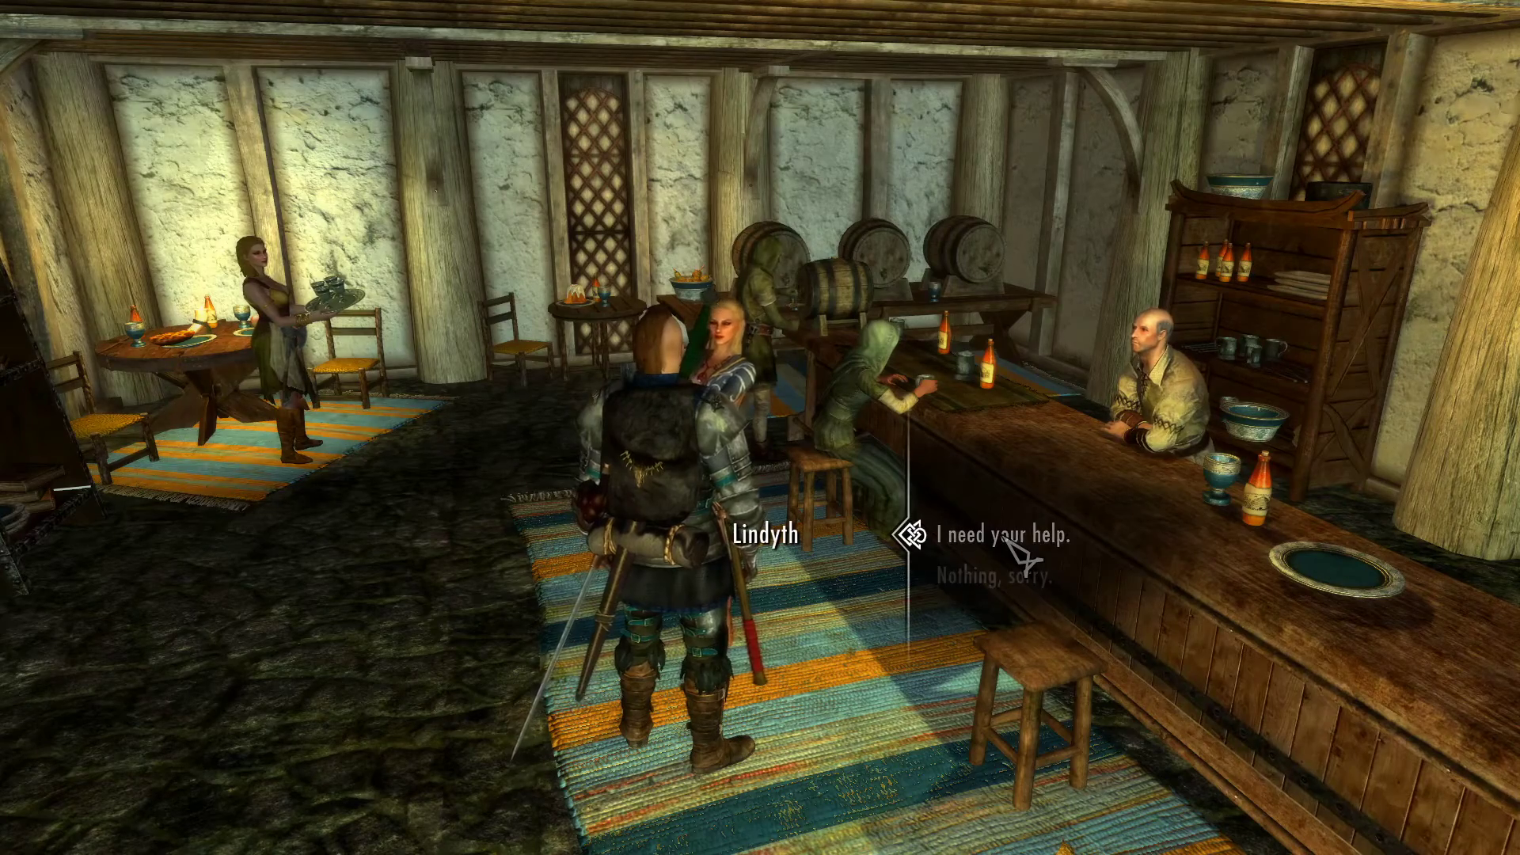
click(1022, 574)
key(s)
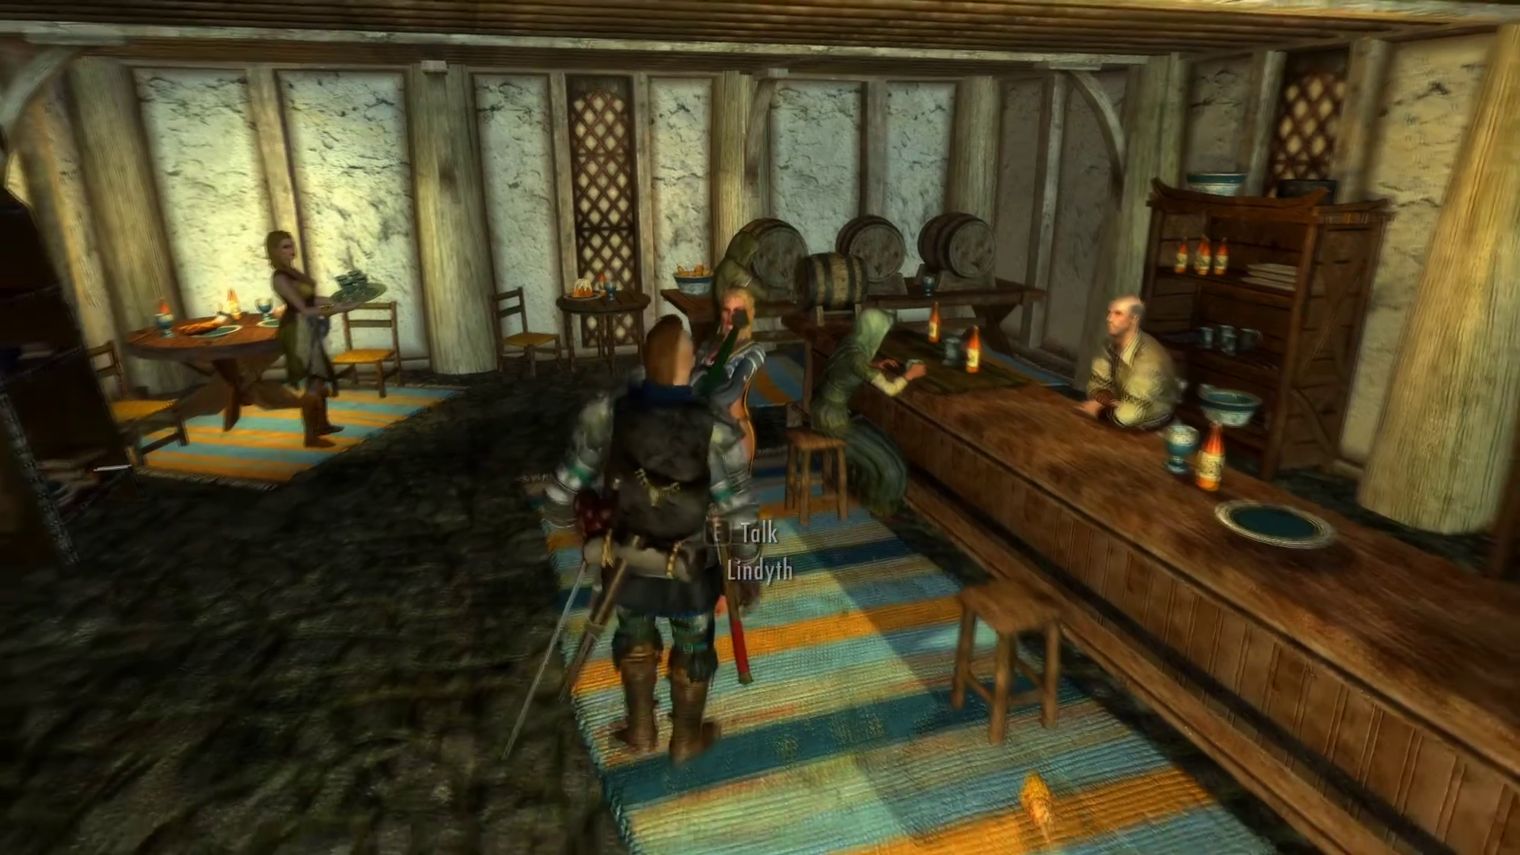
key(w)
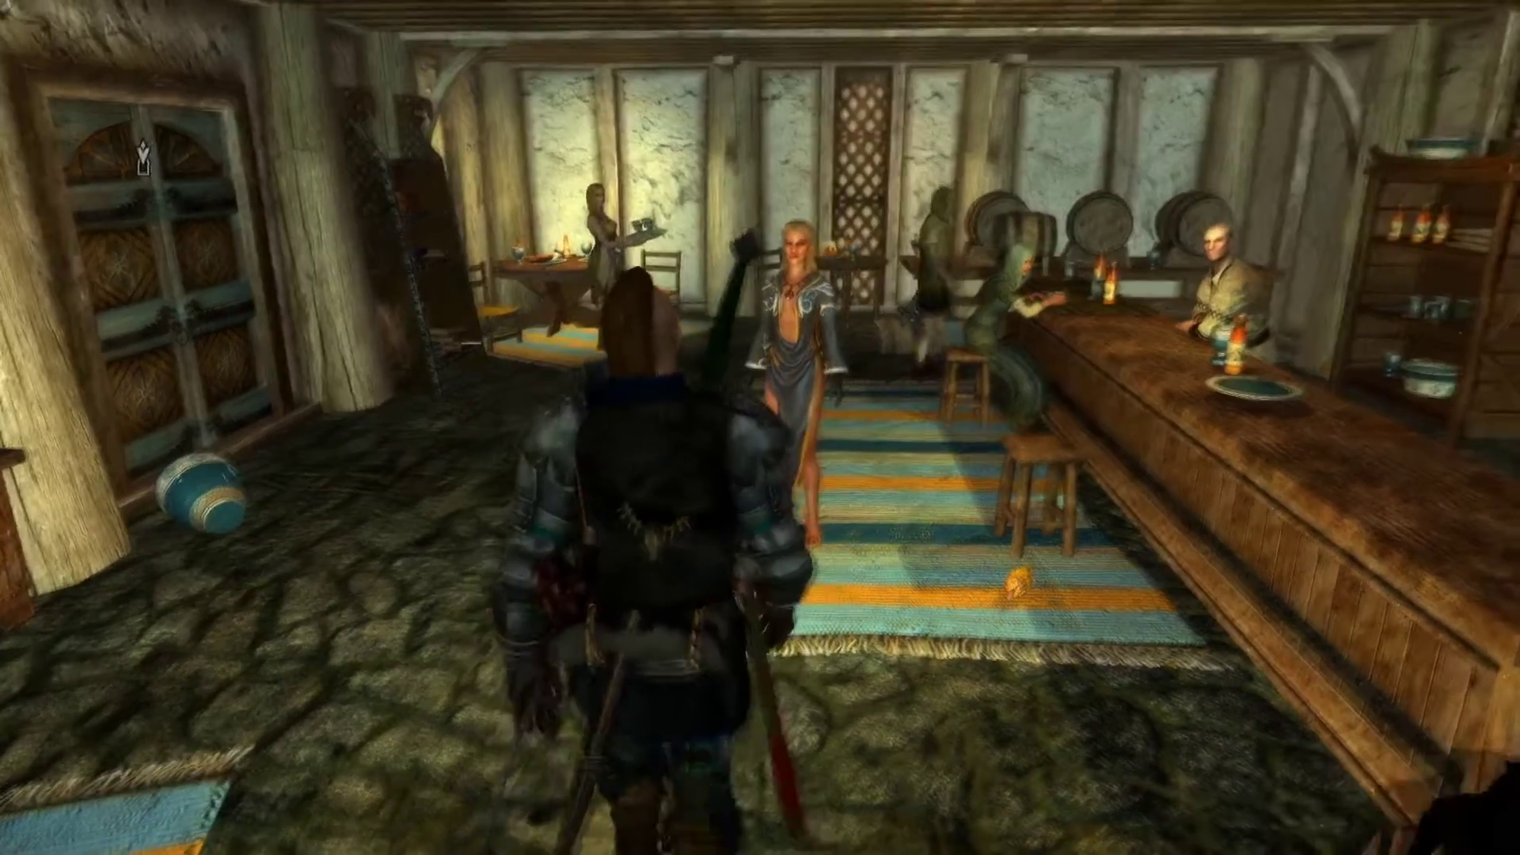
Step: Tell Lindyth to relax for a while, then dismiss her via 'You know...'
key(e)
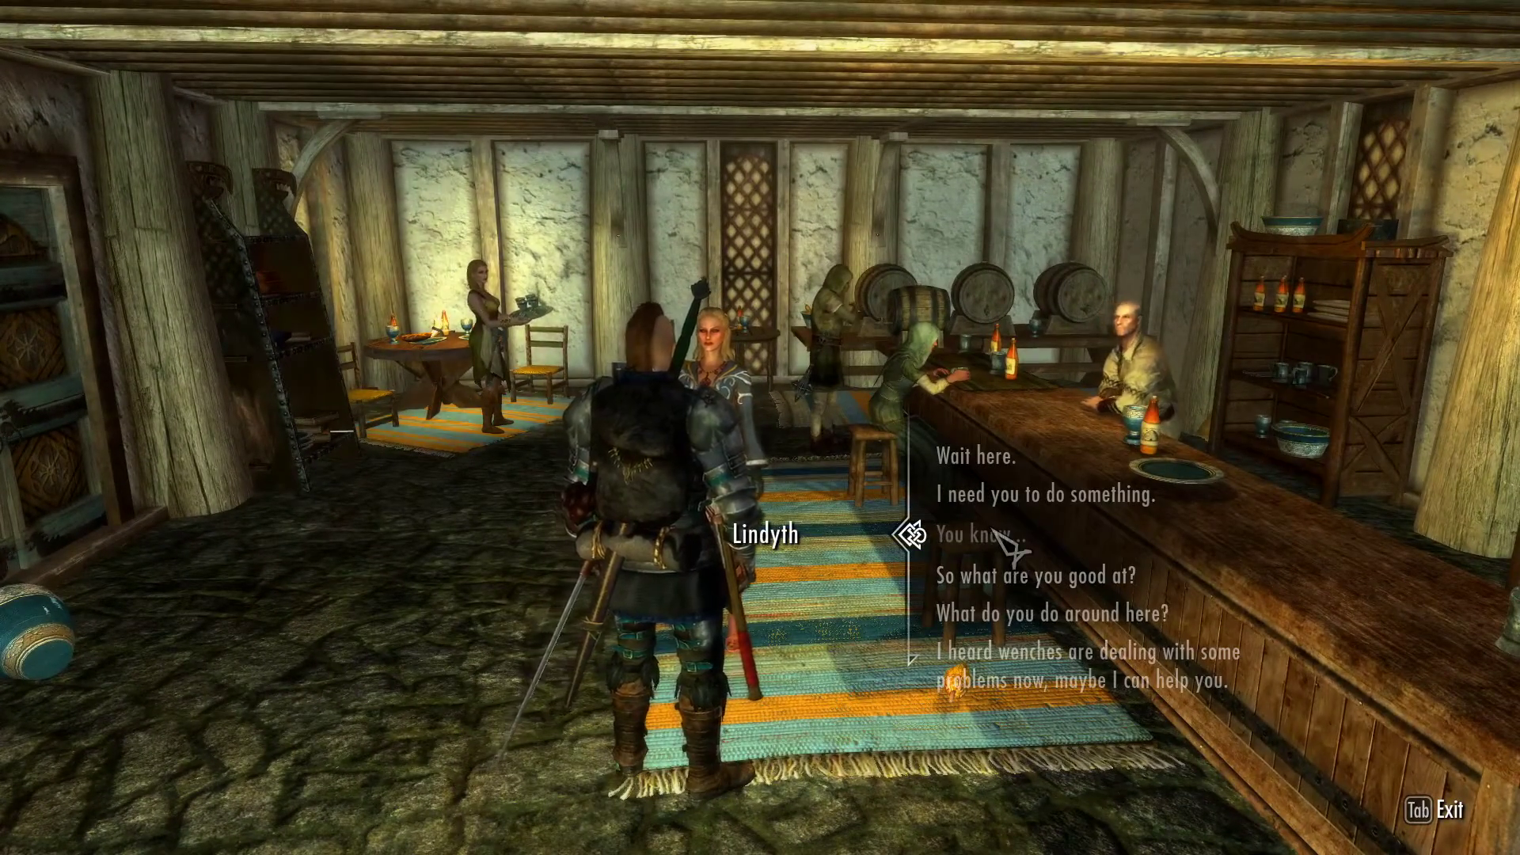
click(1000, 536)
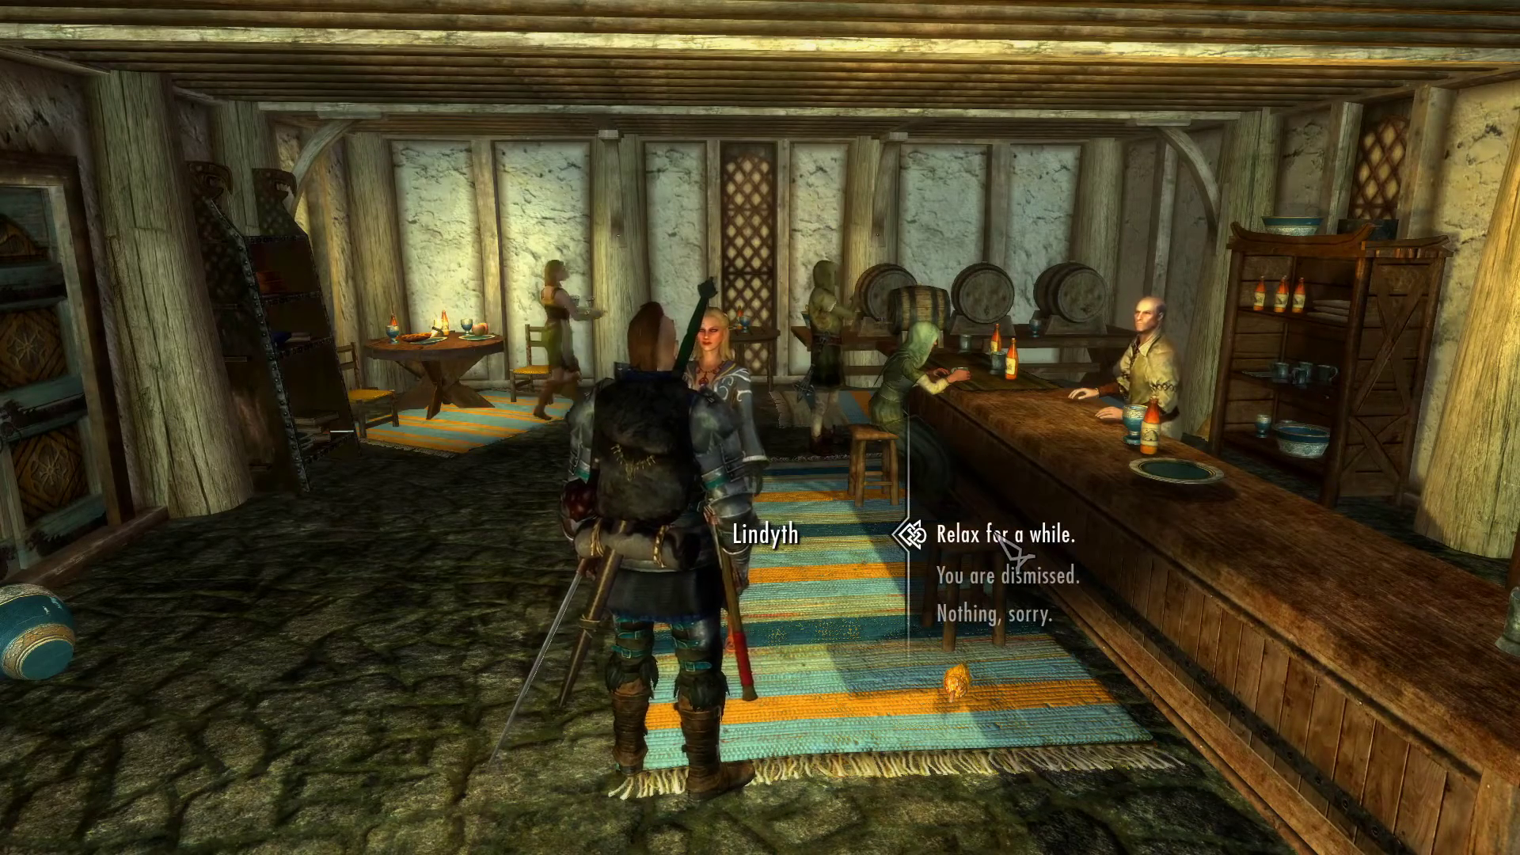
click(1002, 537)
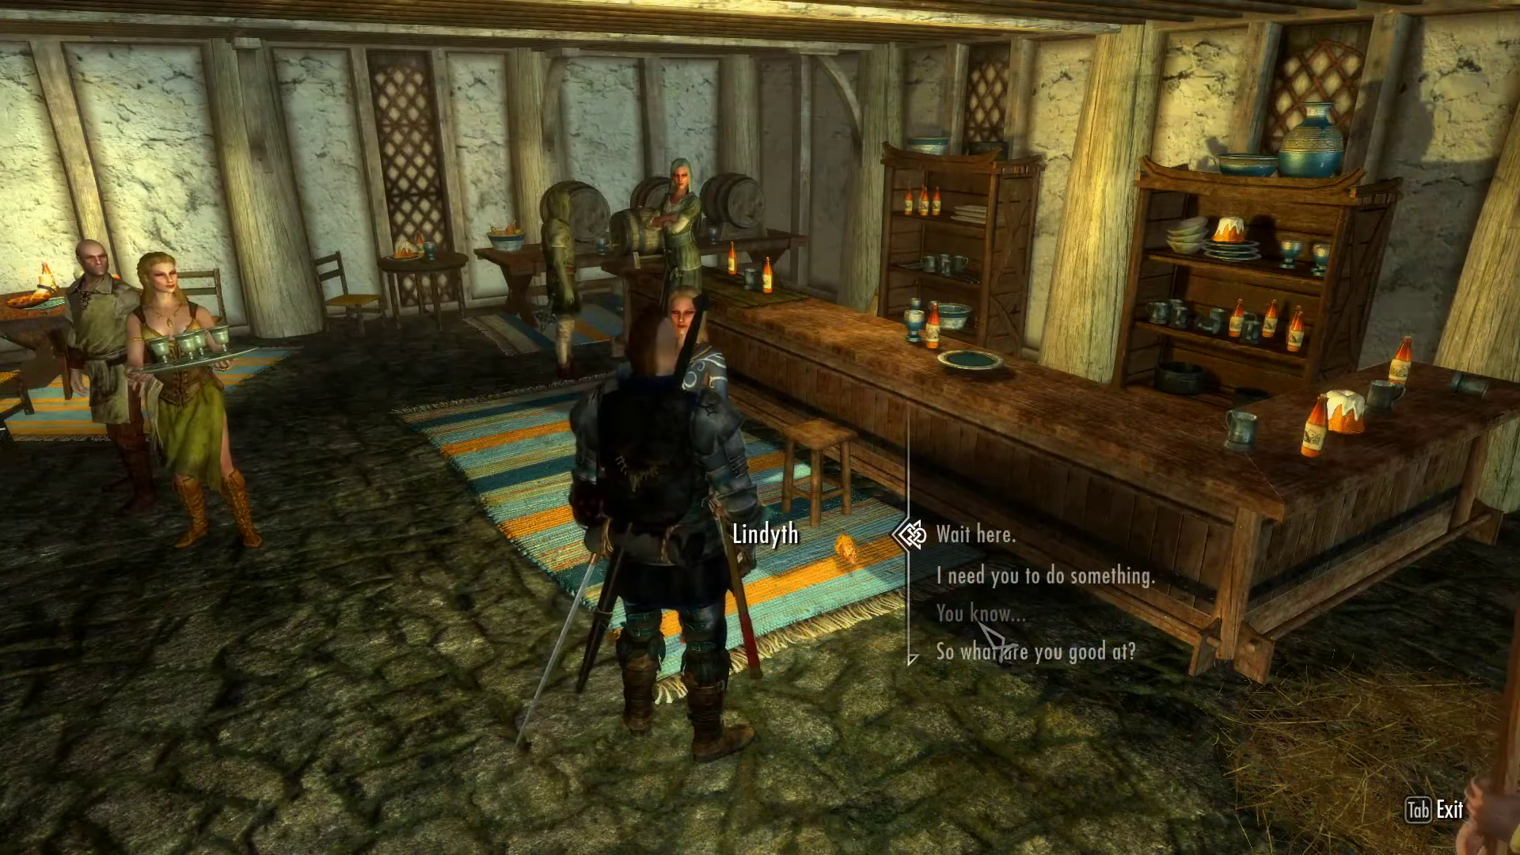
click(986, 619)
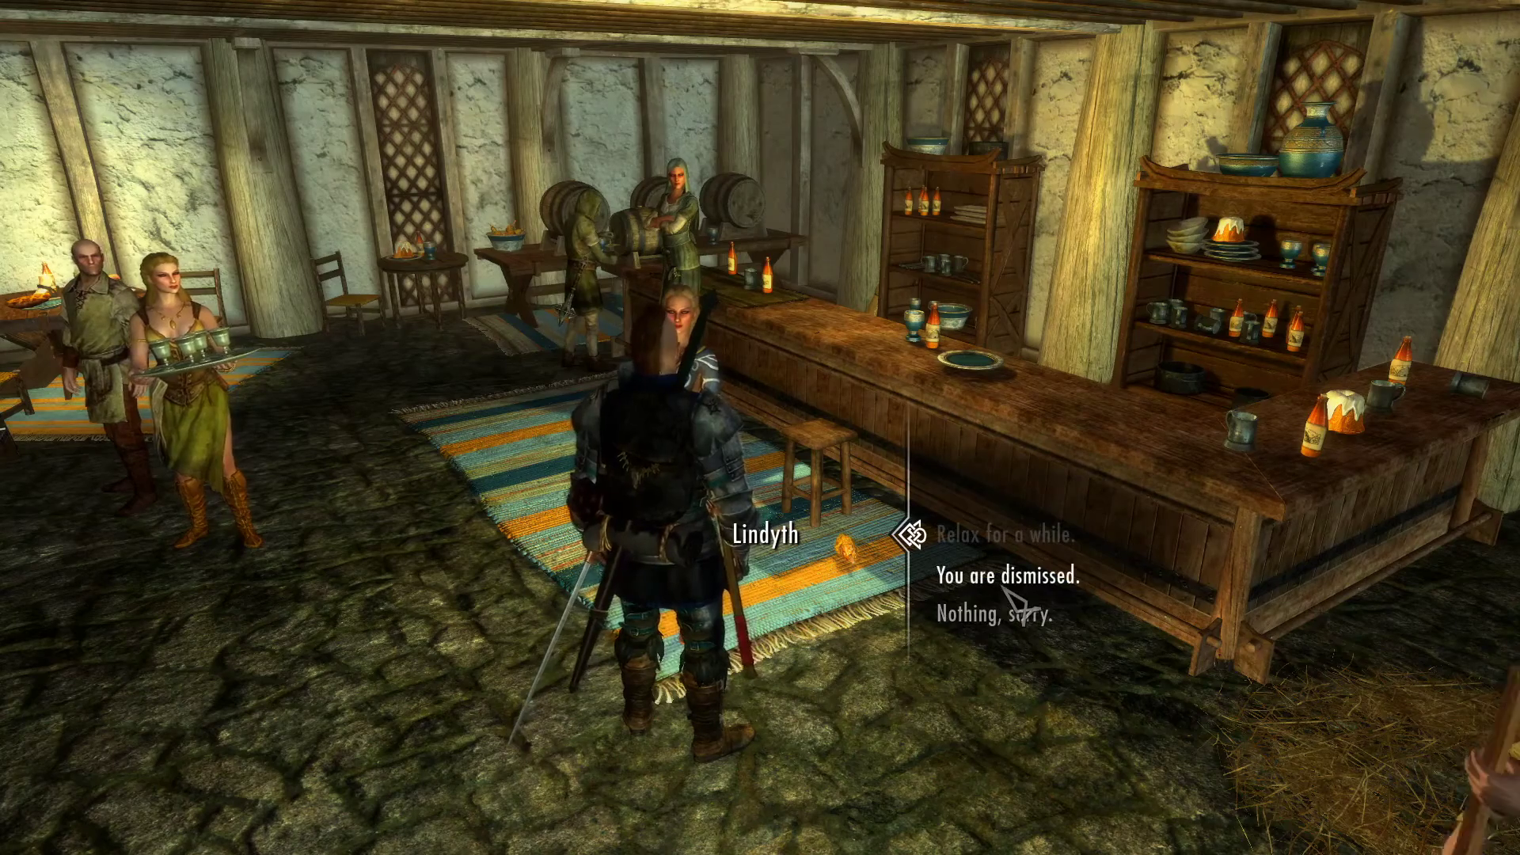
click(1013, 586)
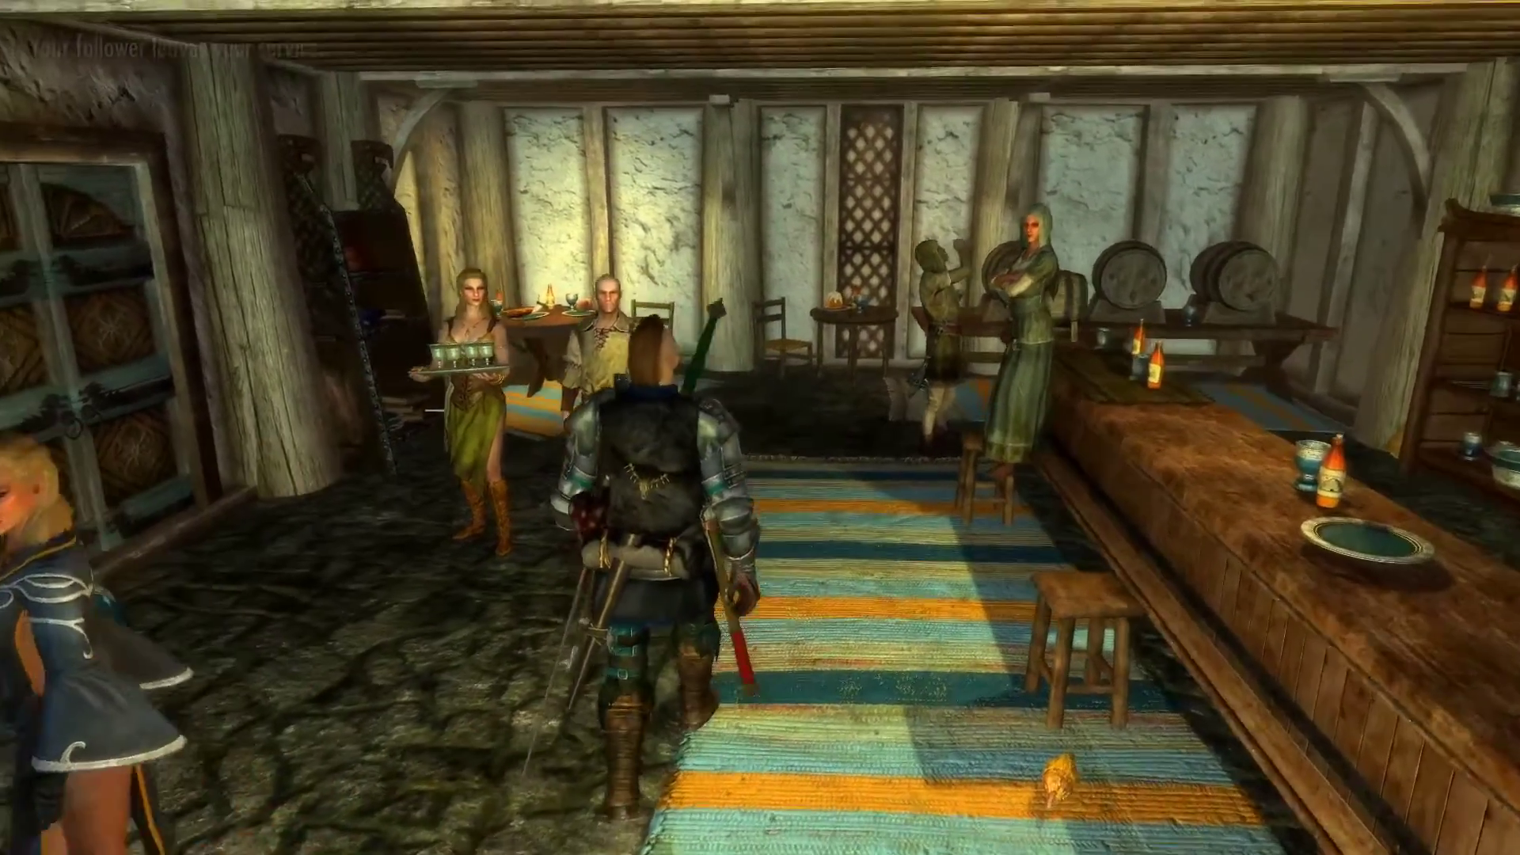
Step: Dismiss the innkeeper Sabjorn through 'You know...' > 'You are dismissed.'
key(e)
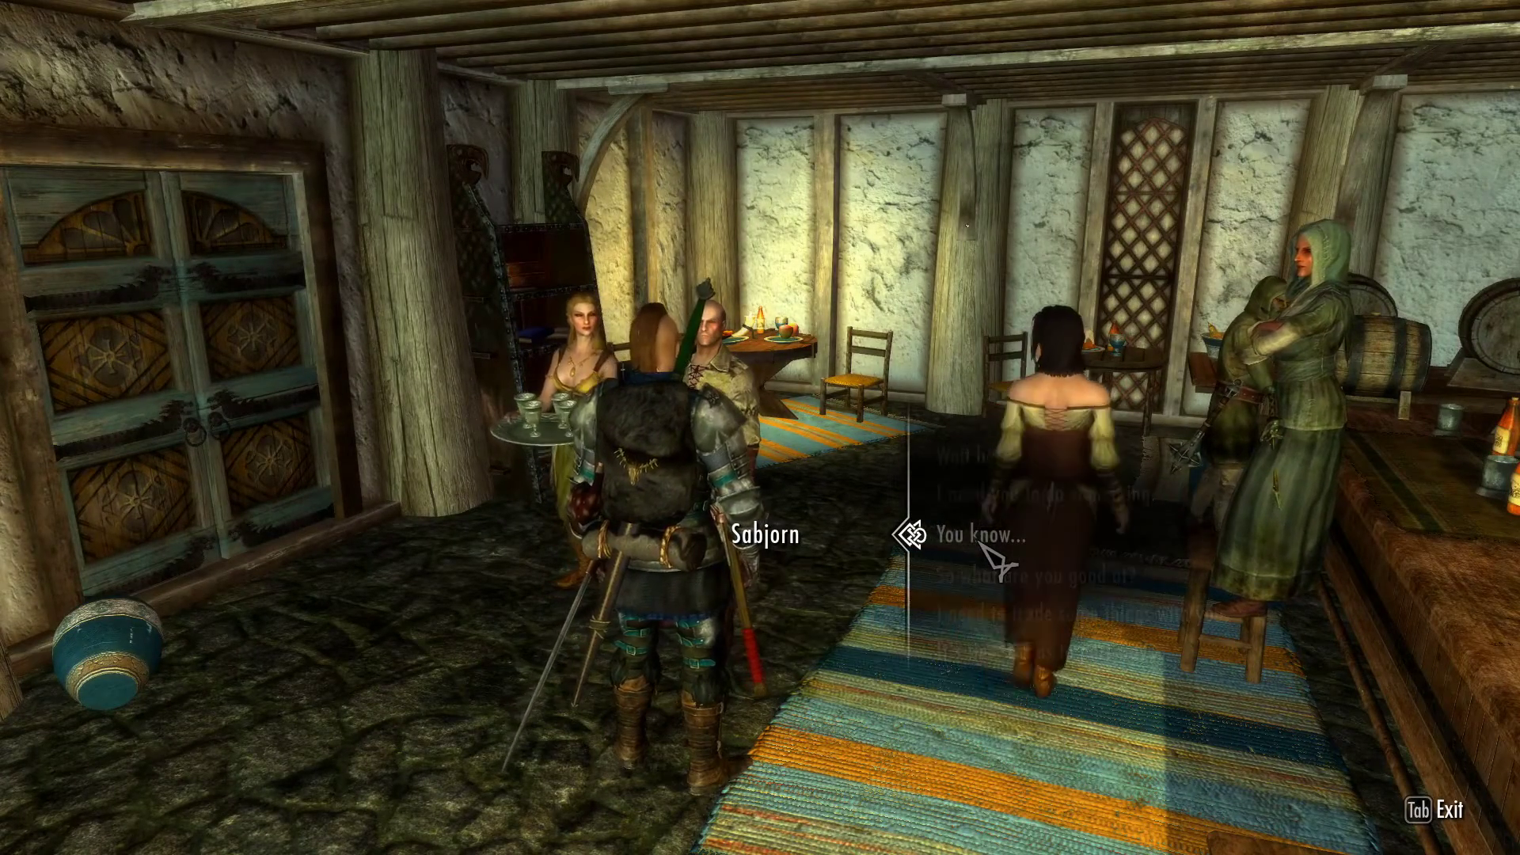
click(981, 539)
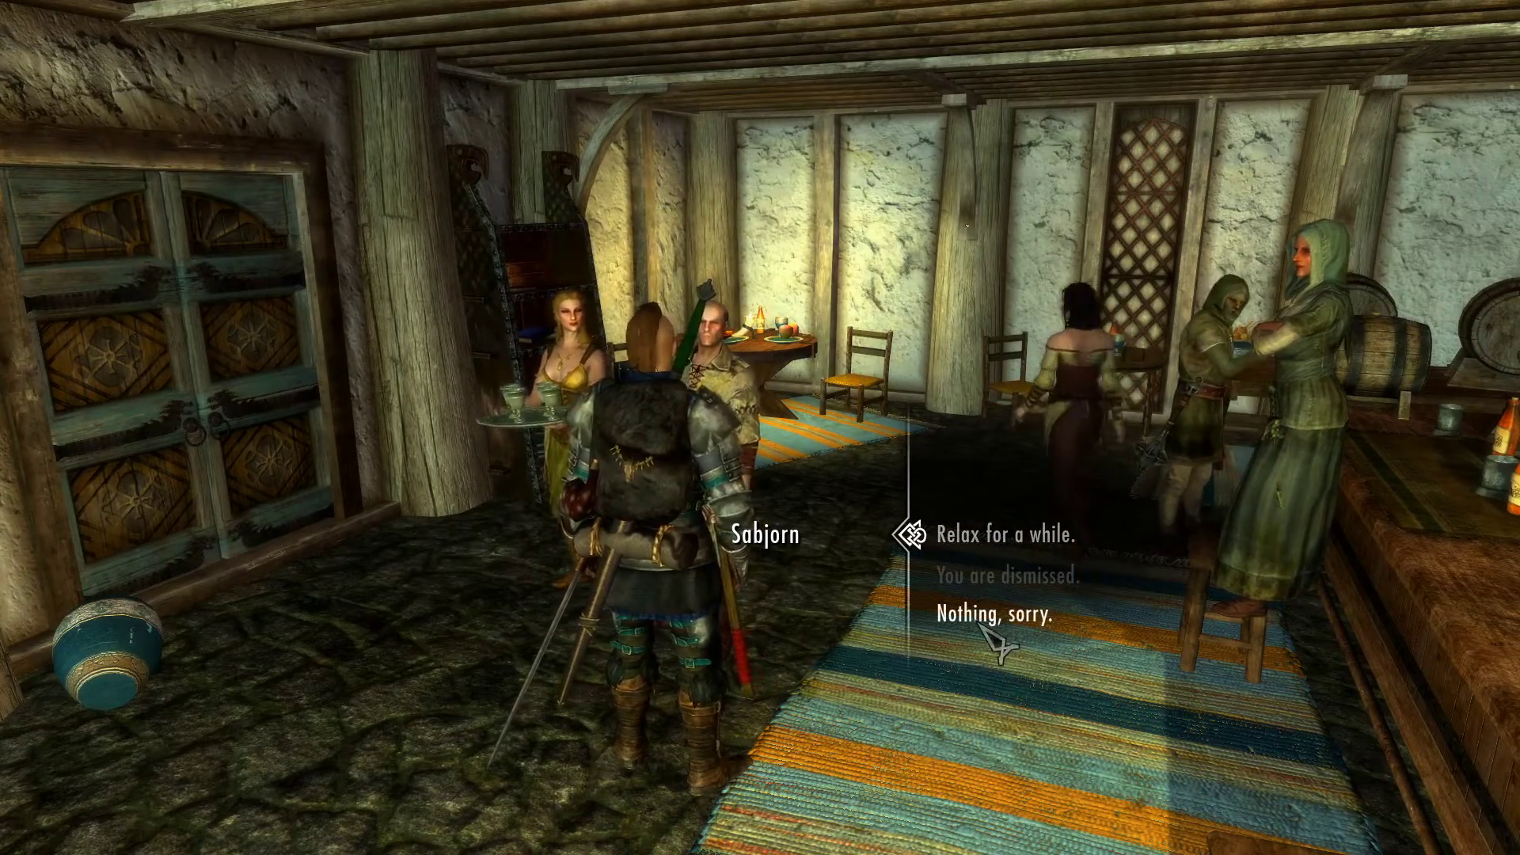
click(986, 576)
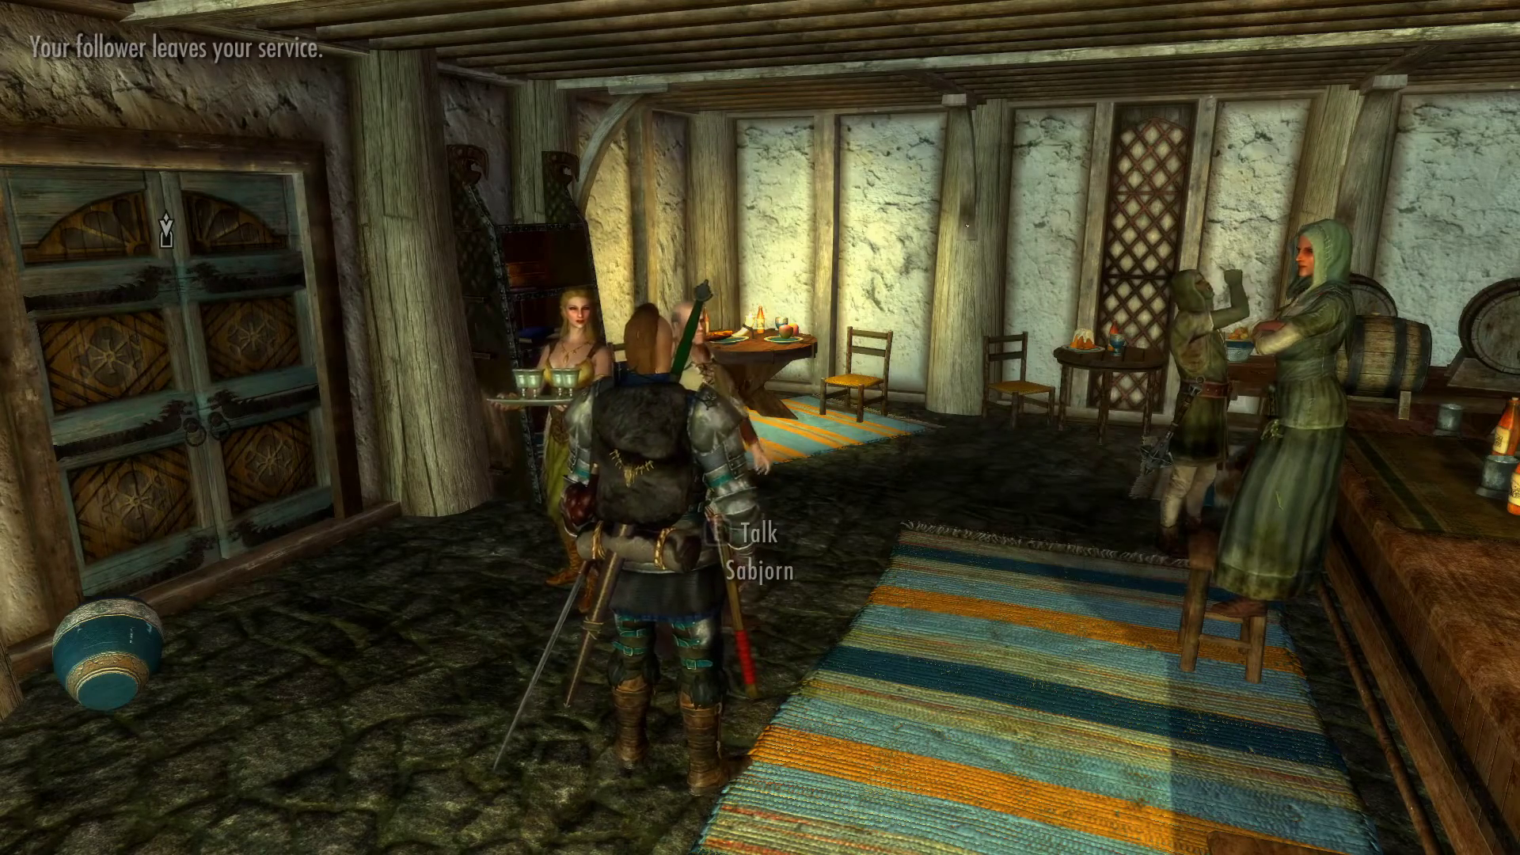
Step: Bring up Skyrim's quit-to-desktop confirmation from the System menu
key(Escape)
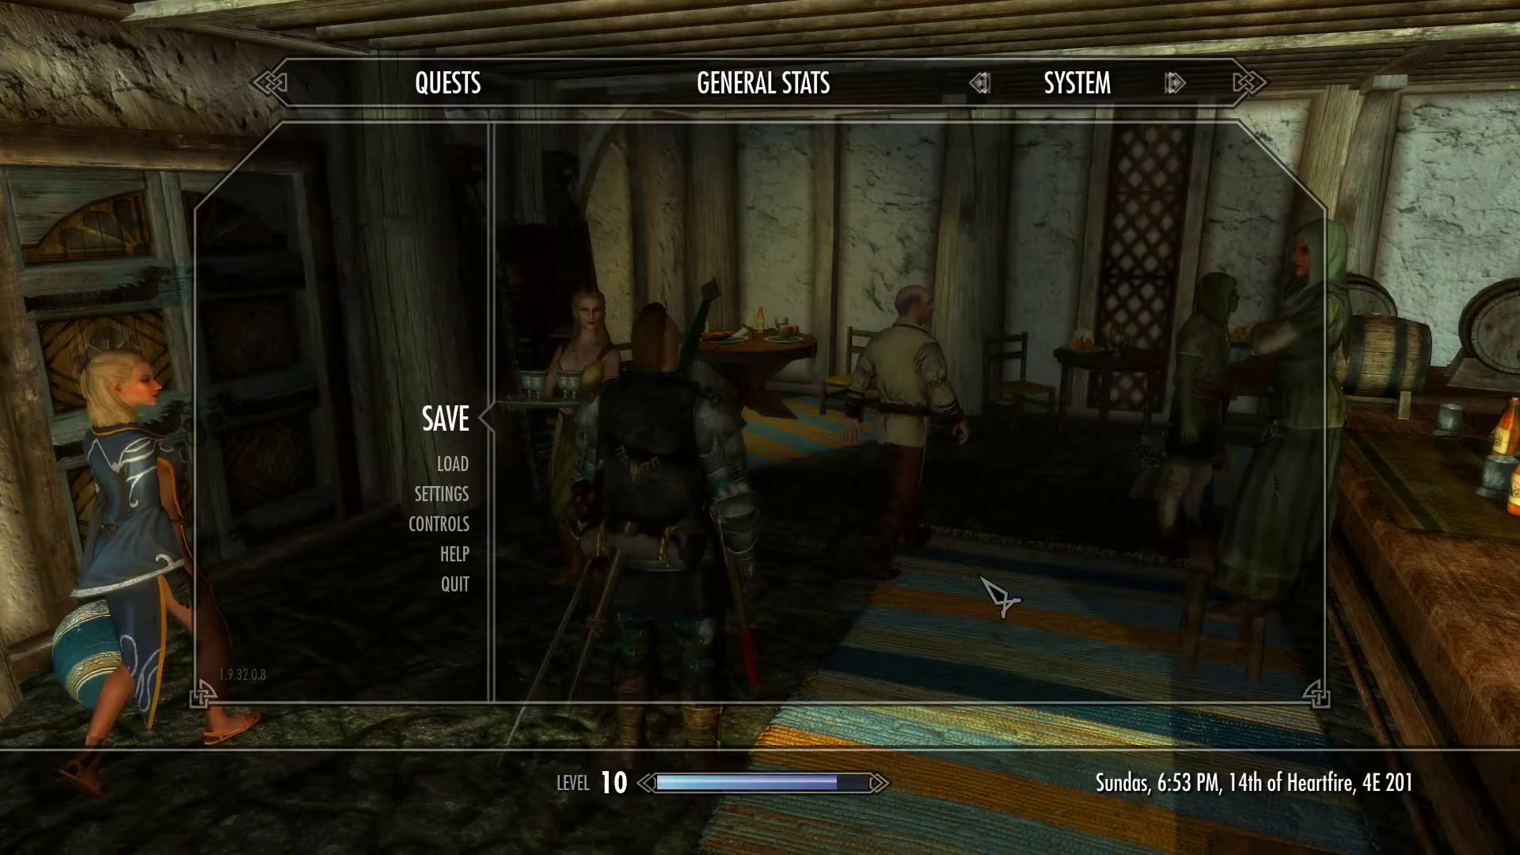
click(455, 585)
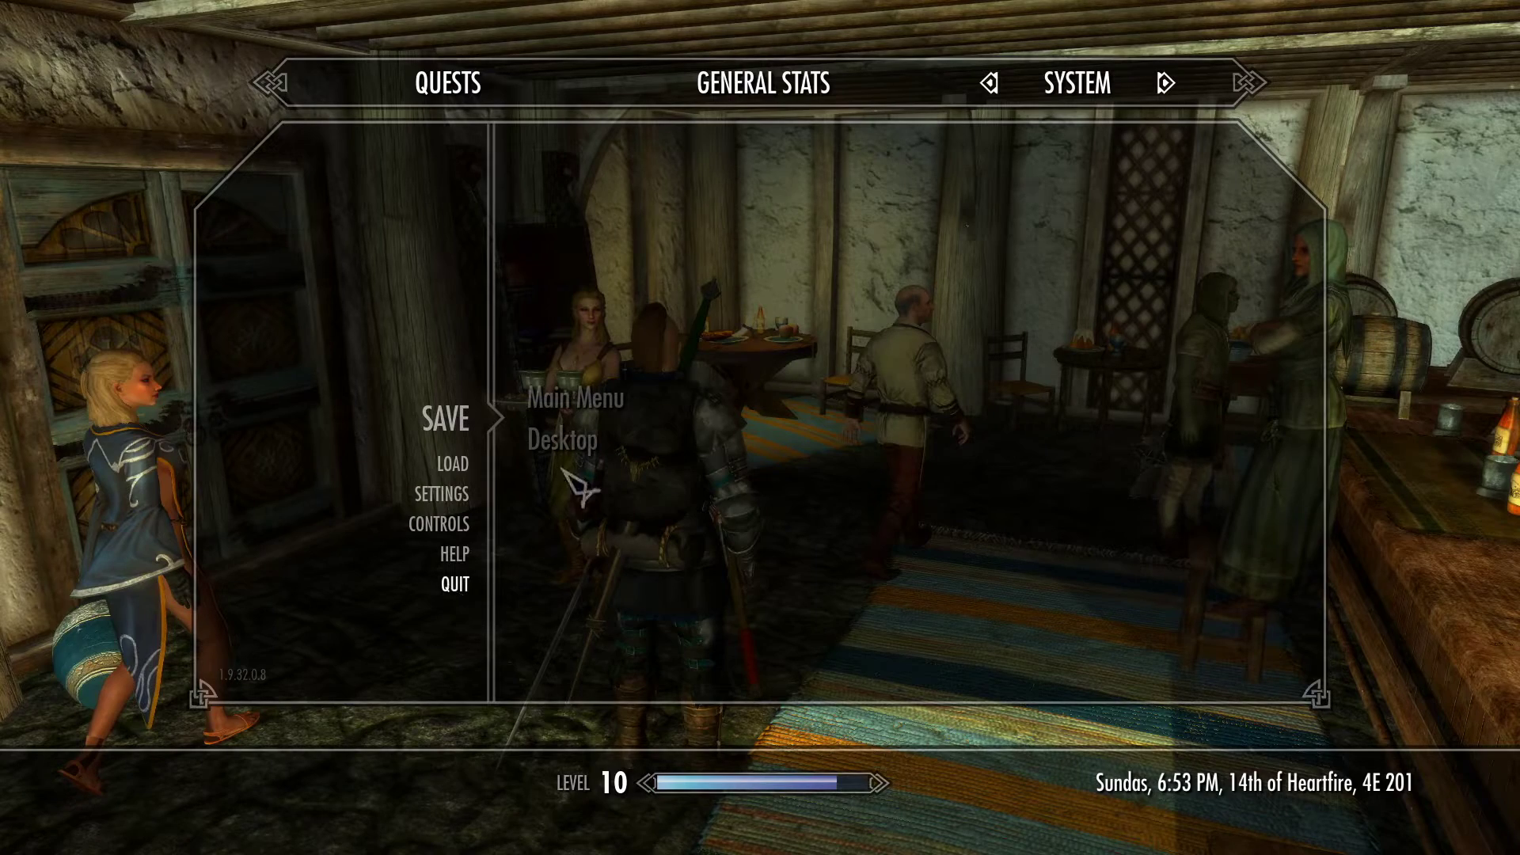
click(570, 445)
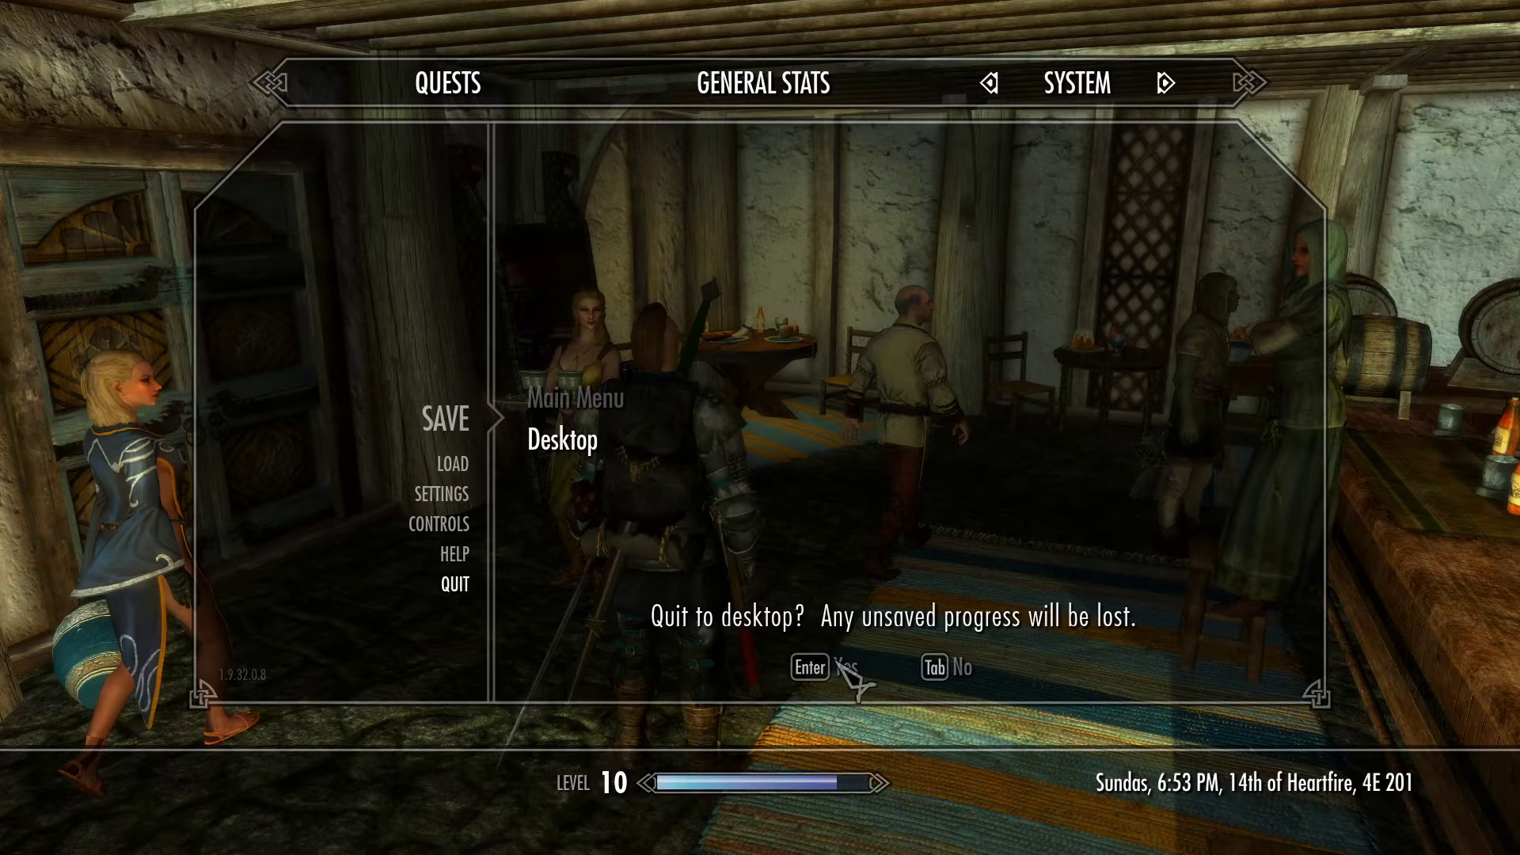